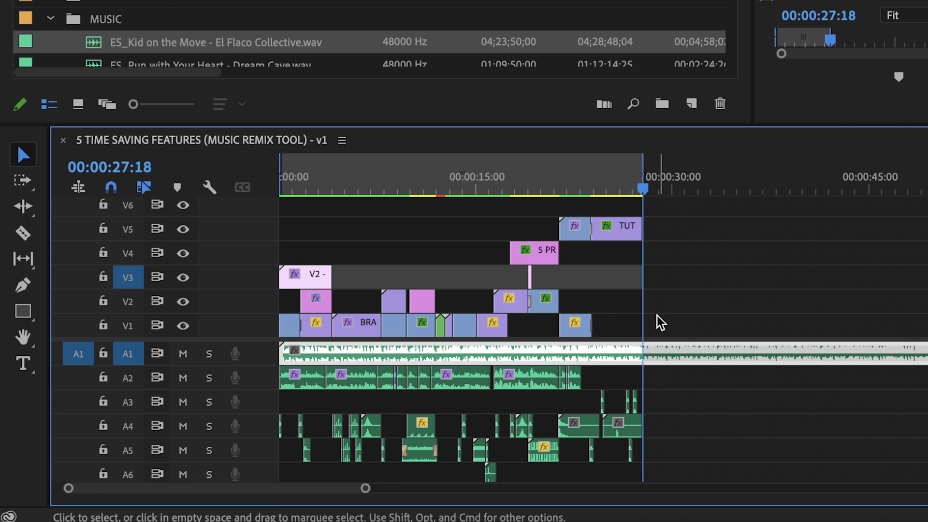
- Try trimming the A1 music clip at 00:00:27:18 and applying the default transition to its end
left_click(658, 353)
key("w")
right_click(647, 355)
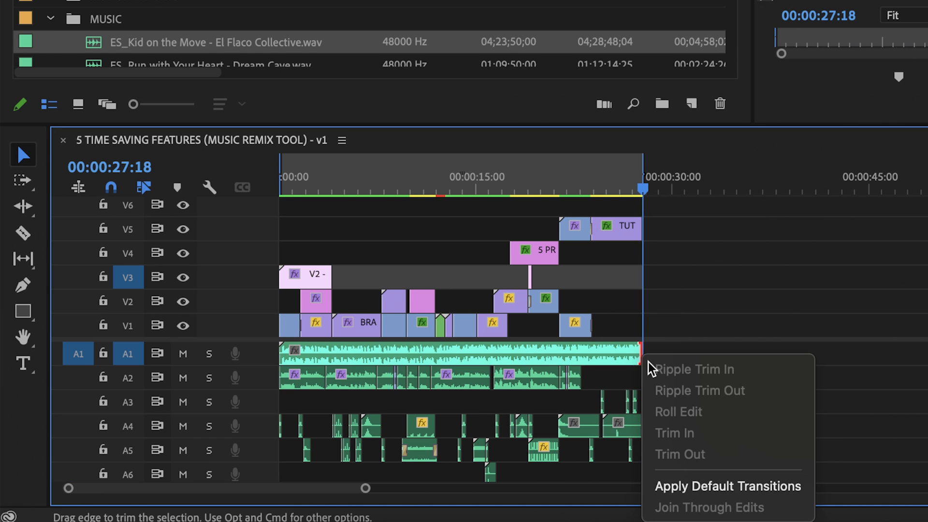
left_click(704, 487)
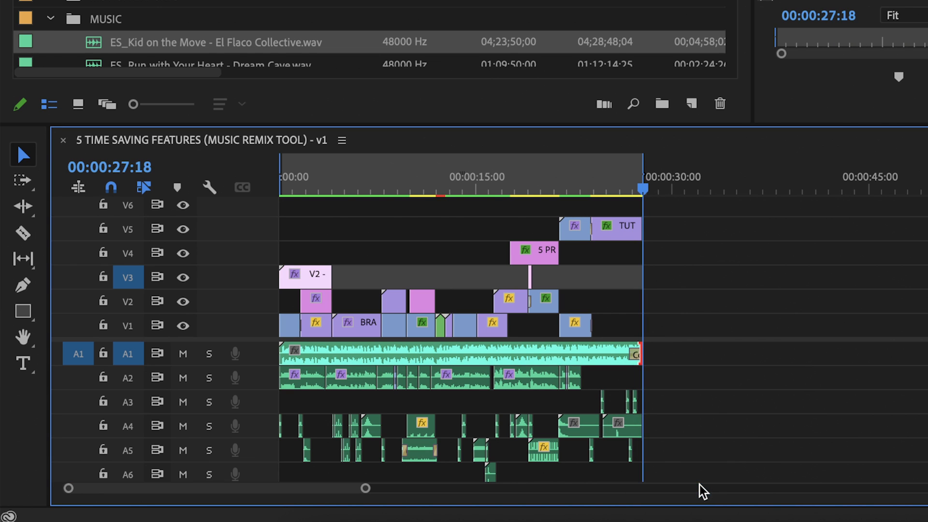
key("ctrl+z")
key("ctrl+z")
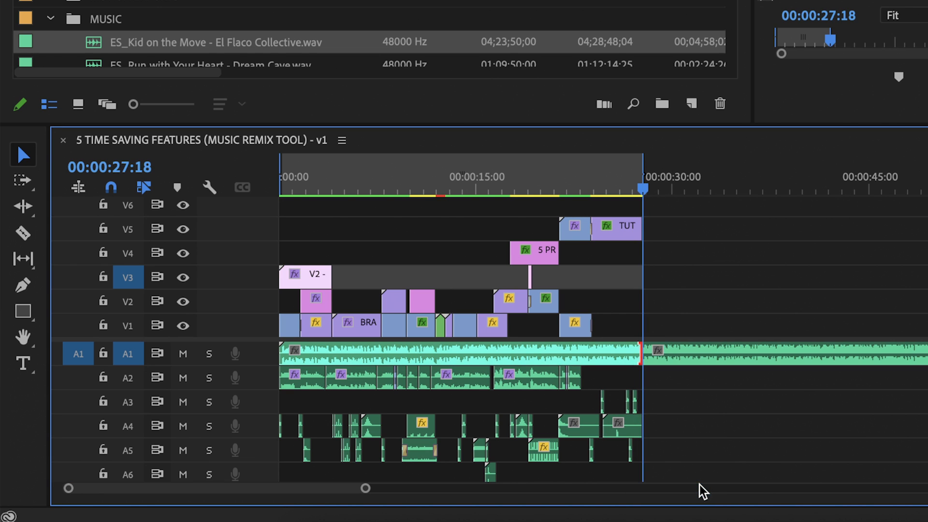
- Try joining a later part of the A1 music to the first section at the 00:00:27:18 cut
key("equal")
key("equal")
key("equal")
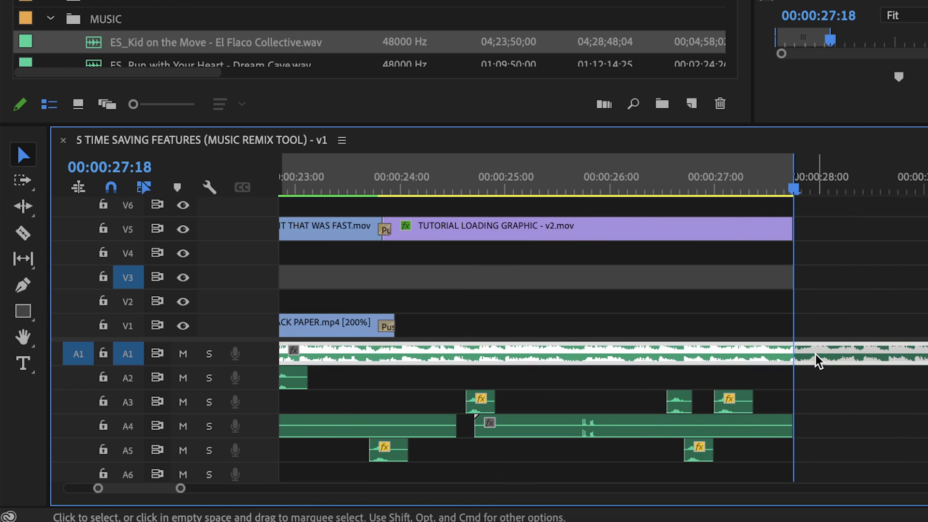
left_click_drag(876, 175, 927, 168)
left_click(927, 357)
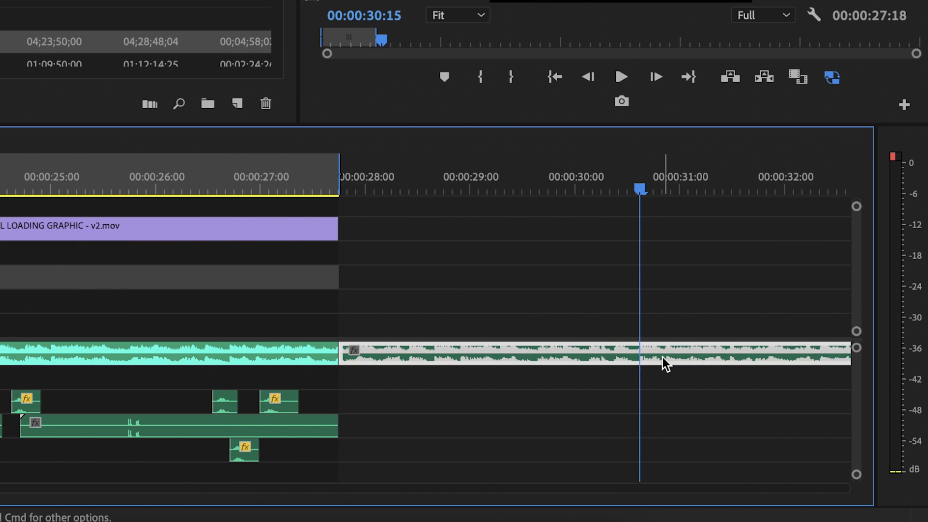
key("Delete")
left_click_drag(675, 357, 375, 362)
- Try a Constant Power crossfade at the music cut, adjust its position, and play back the join
right_click(337, 354)
left_click(440, 485)
left_click_drag(336, 184, 268, 184)
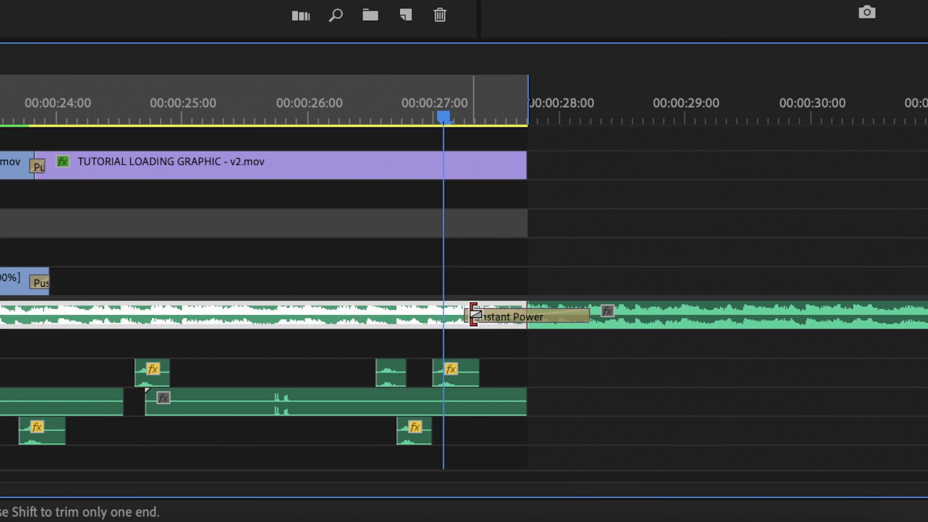
left_click_drag(473, 315, 507, 315)
key("space")
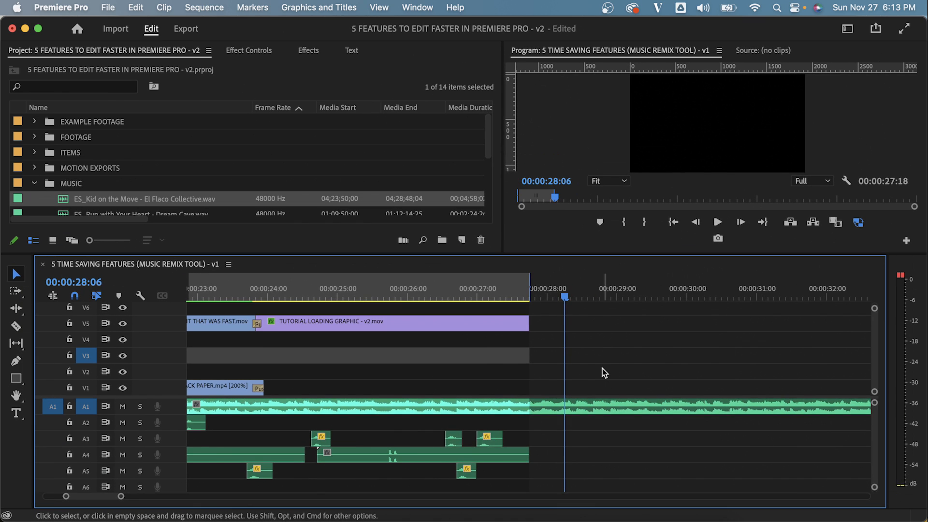
- Shorten the full-length A1 music clip to 00:00:28:06 with the Remix tool
key("backslash")
left_click(575, 401)
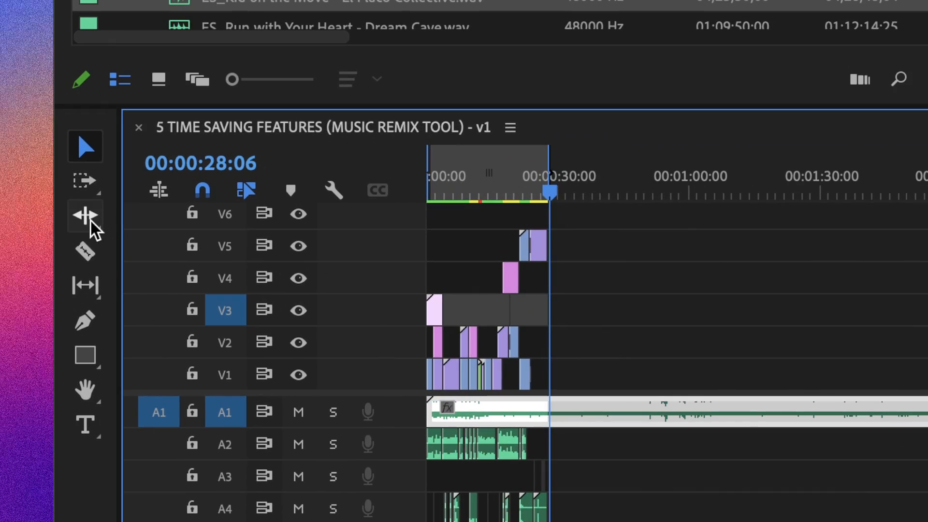
left_click(46, 276)
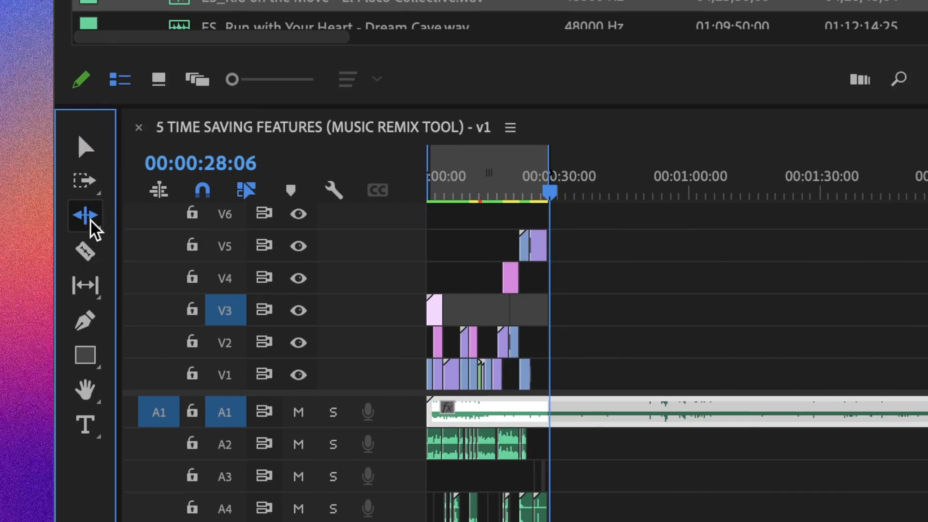
left_click(184, 299)
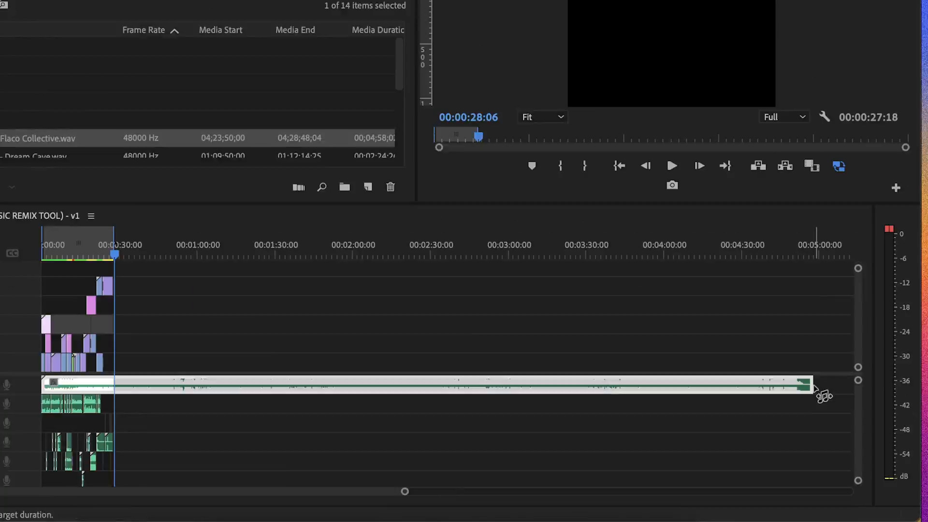
left_click_drag(816, 389, 115, 389)
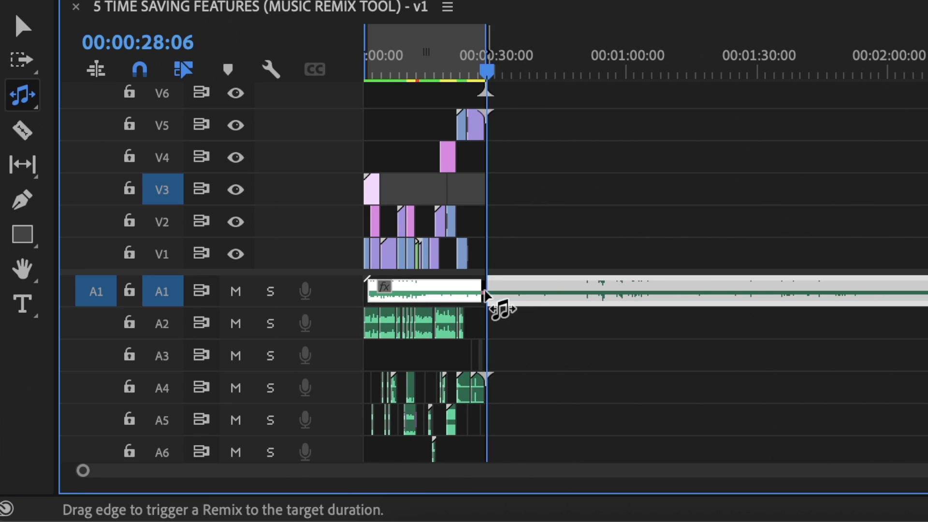
left_click_drag(491, 300, 489, 299)
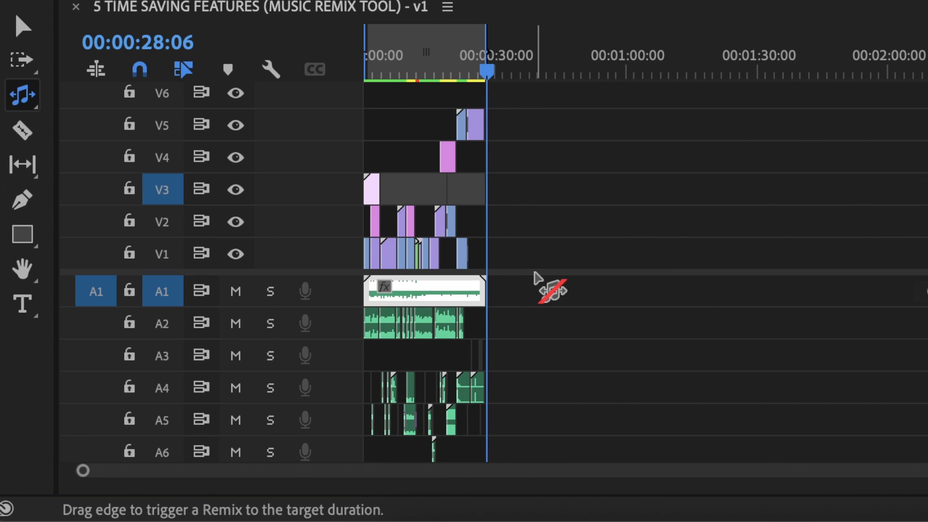
- Inspect the remixed music clip's ending with the playhead at 00:00:30:06
key("=")
key("=")
key("=")
key("=")
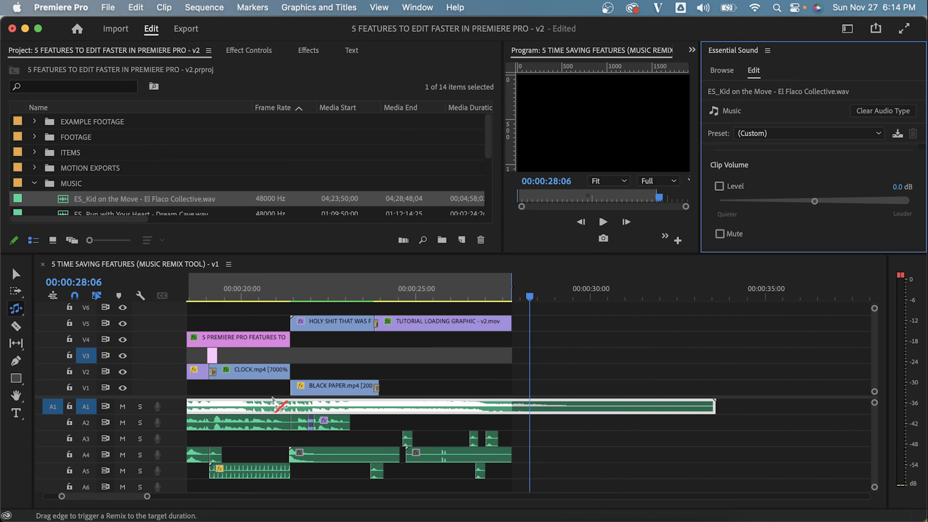
left_click_drag(441, 290, 601, 302)
- Enlarge the Essential Sound area and review the music clip's available audio settings
left_click_drag(718, 255, 719, 361)
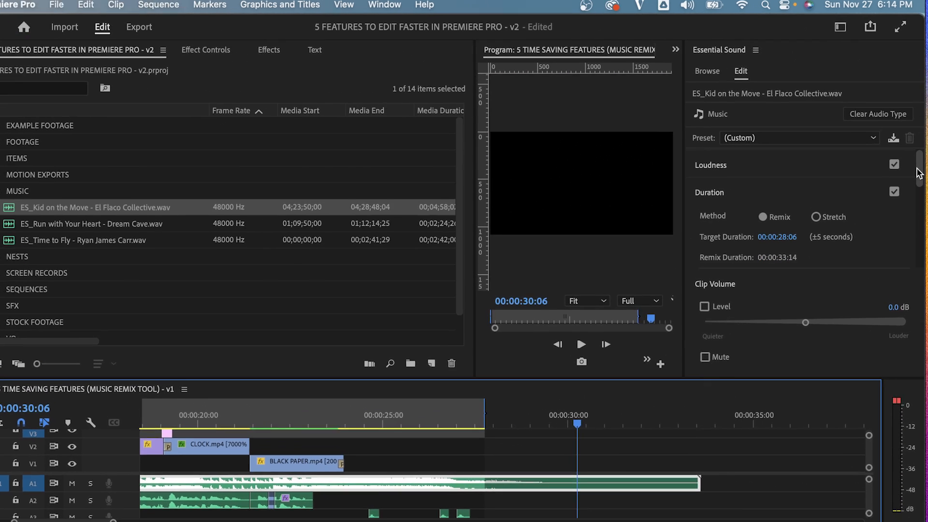
left_click_drag(918, 172, 921, 240)
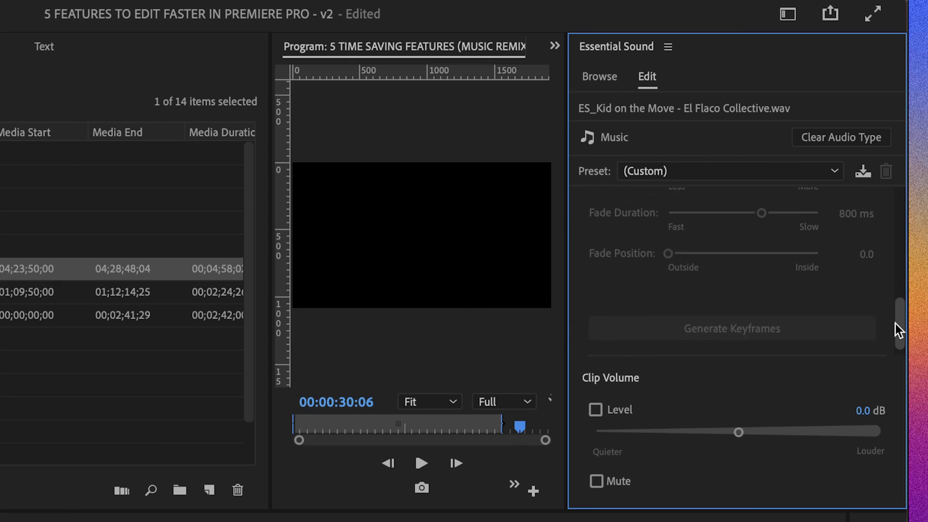
left_click_drag(896, 331, 903, 205)
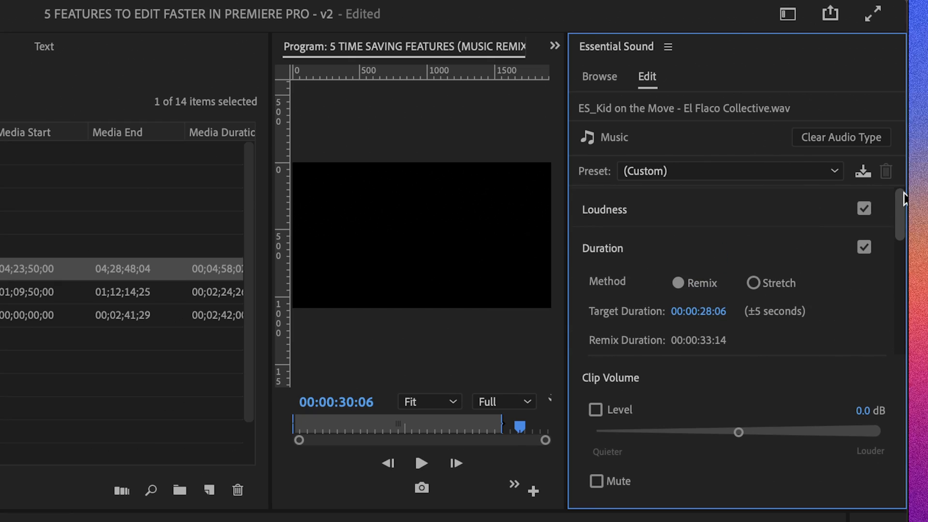
- Try the Remix to 30 Seconds and Remix to 90 Seconds presets on the music clip
left_click(811, 176)
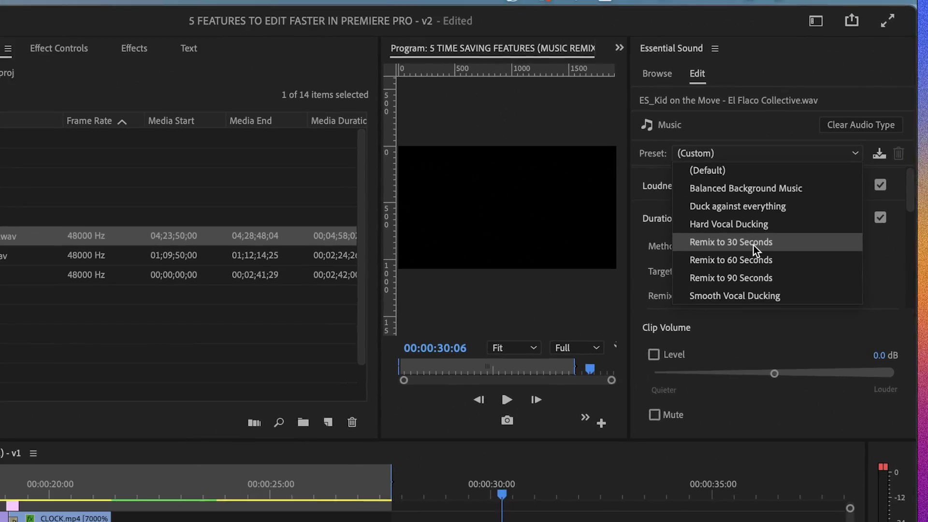
left_click(753, 245)
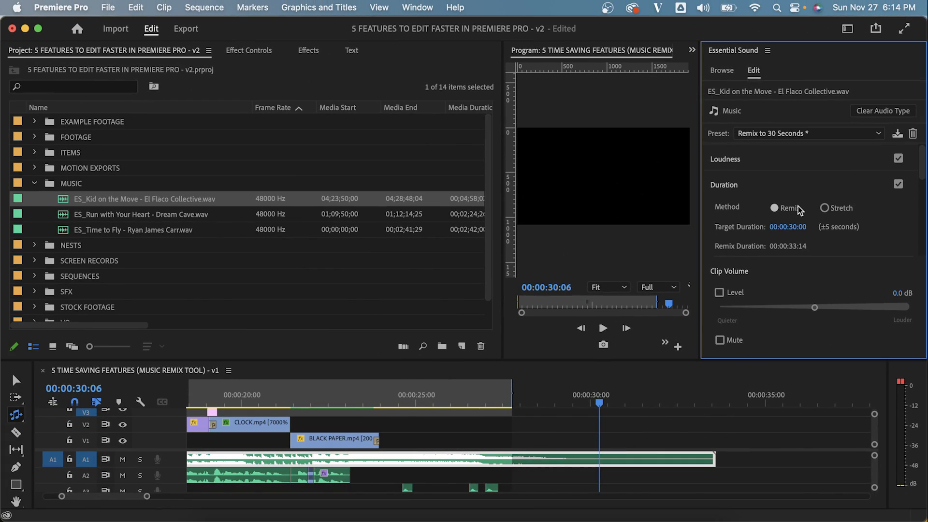
left_click(795, 138)
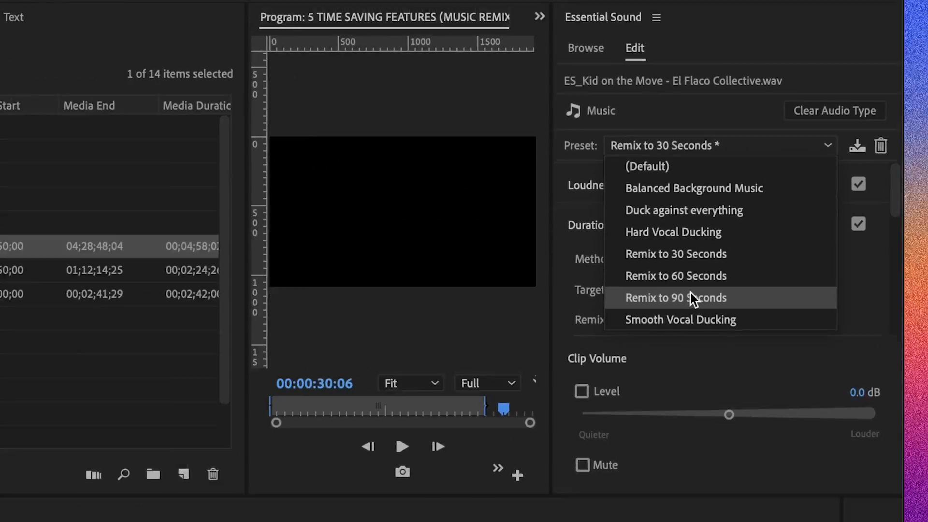
left_click(628, 330)
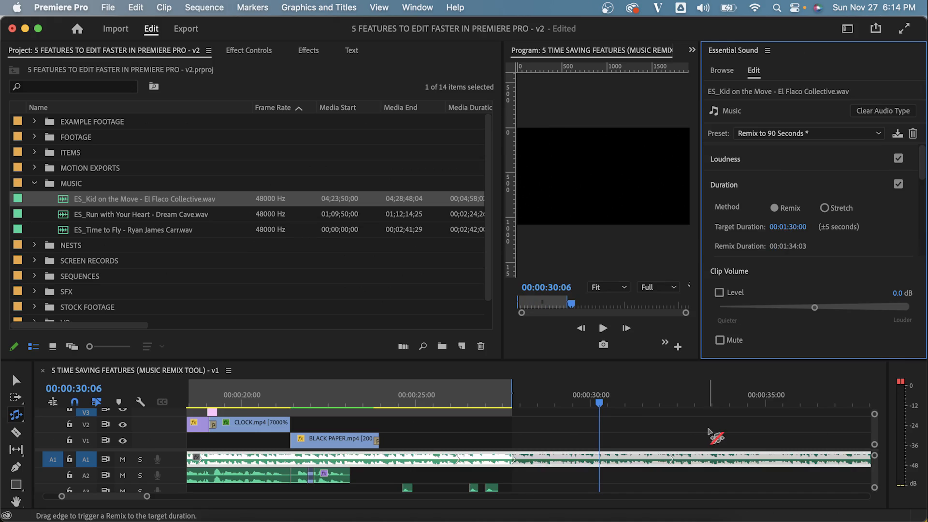
- Examine the remixed music's overall length and its ending around 00:01:28:05 on the timeline
left_click(708, 429)
key("minus")
key("minus")
key("minus")
key("minus")
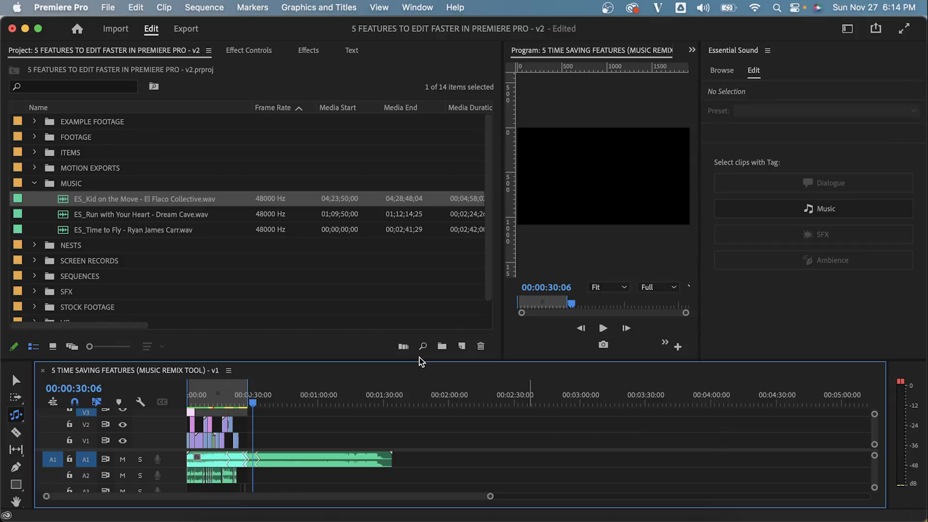
left_click(381, 395)
key("equal")
key("equal")
key("equal")
key("equal")
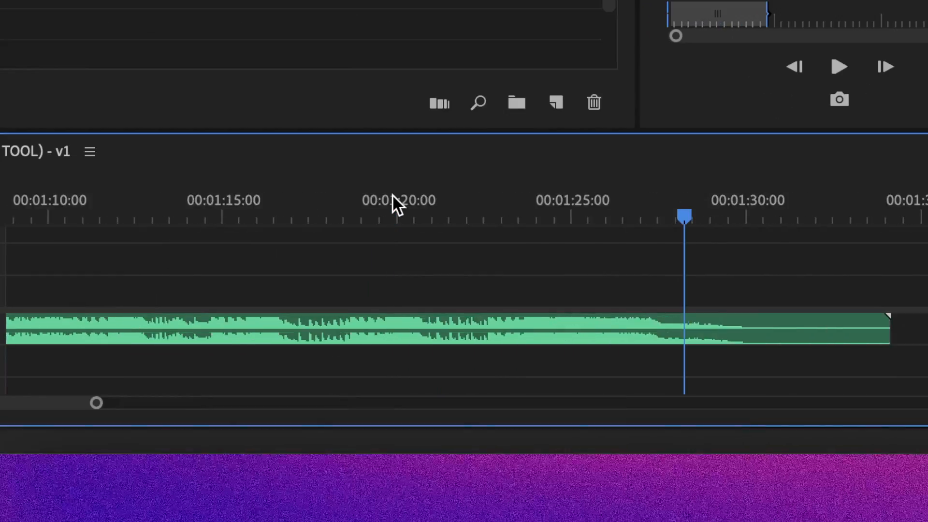
key("minus")
key("minus")
key("minus")
key("minus")
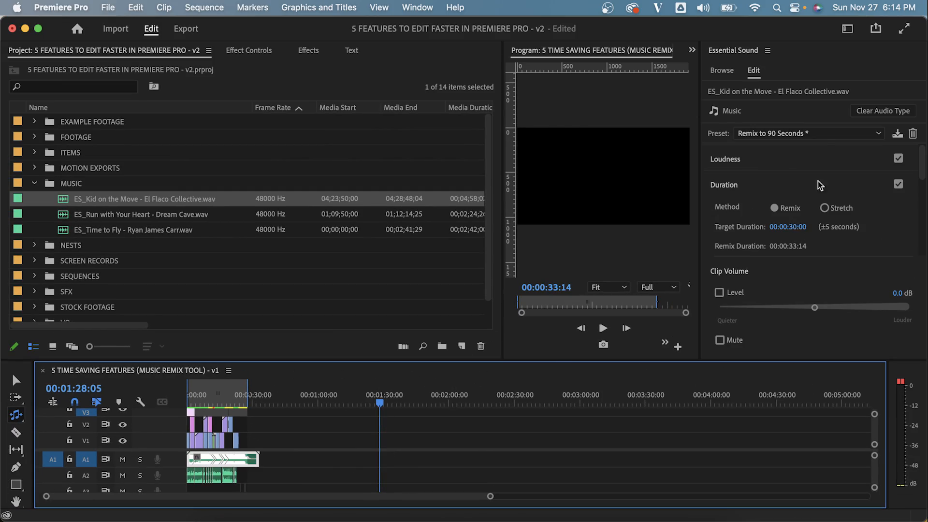
- Try the Balanced Background Music preset on the music clip and play the opening of the sequence
left_click(824, 136)
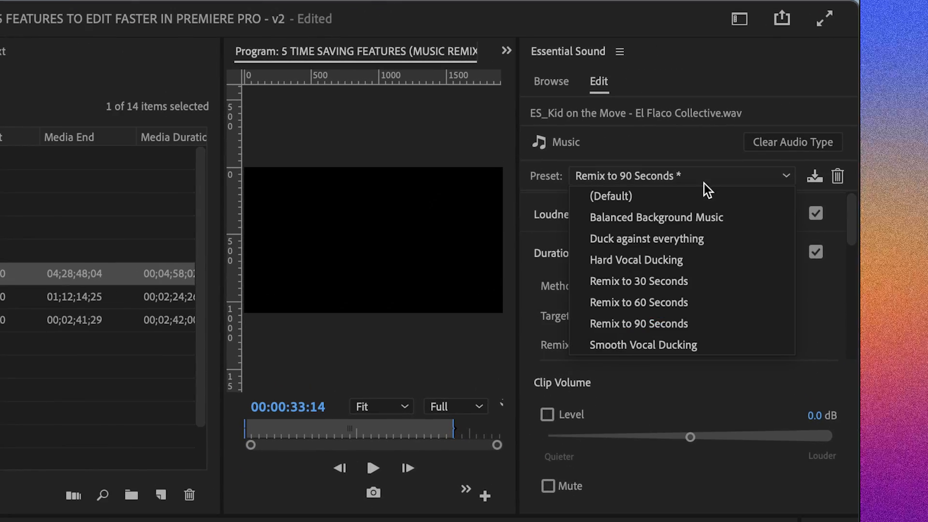
left_click(693, 219)
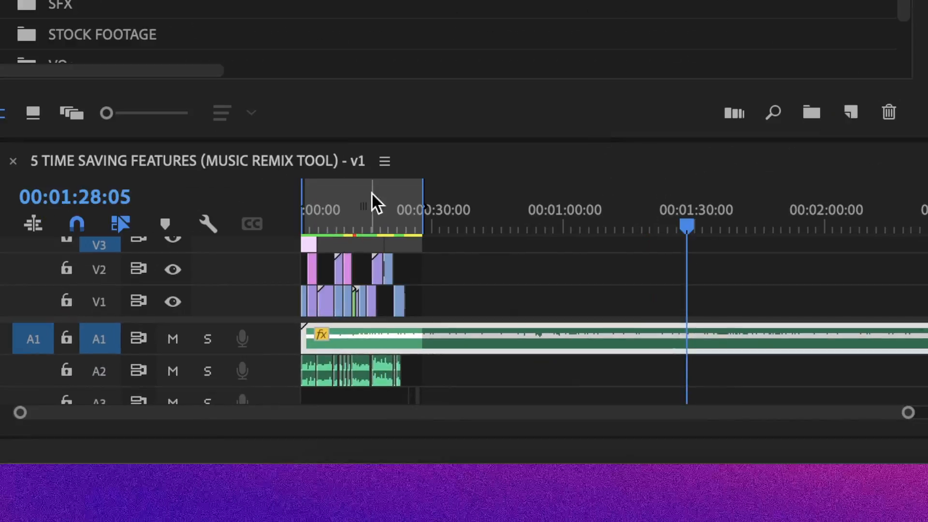
left_click_drag(301, 239, 255, 242)
key("equal")
key("equal")
key("equal")
key("equal")
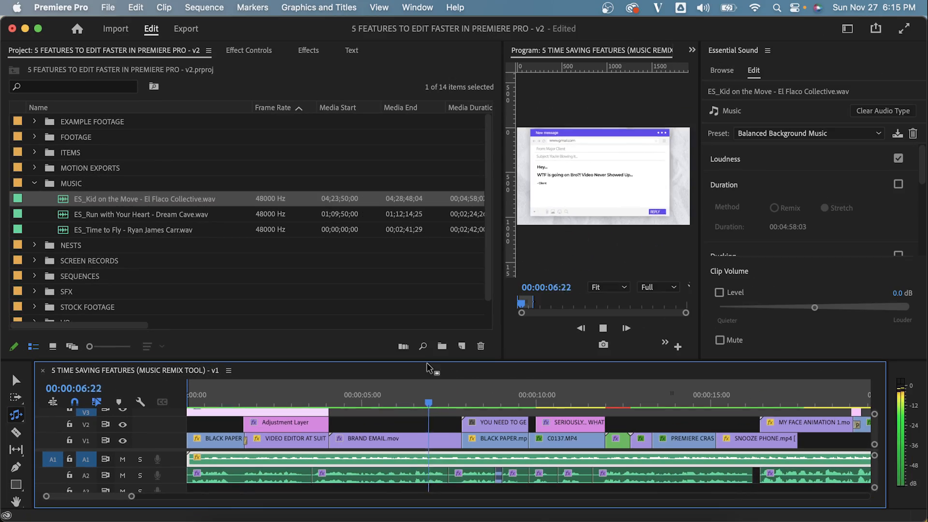
key("space")
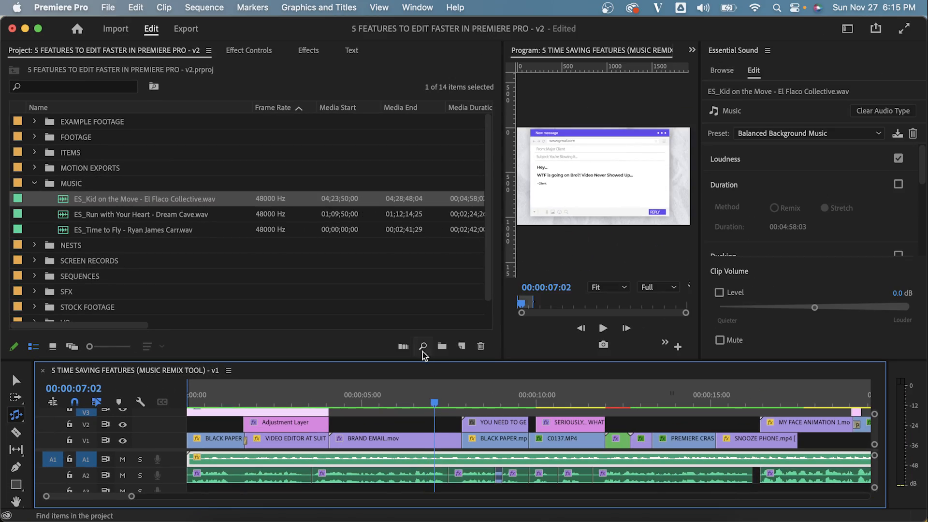
- Apply the Hard Vocal Ducking preset to the music clip and stretch its duration to 00:00:37:06
left_click(829, 132)
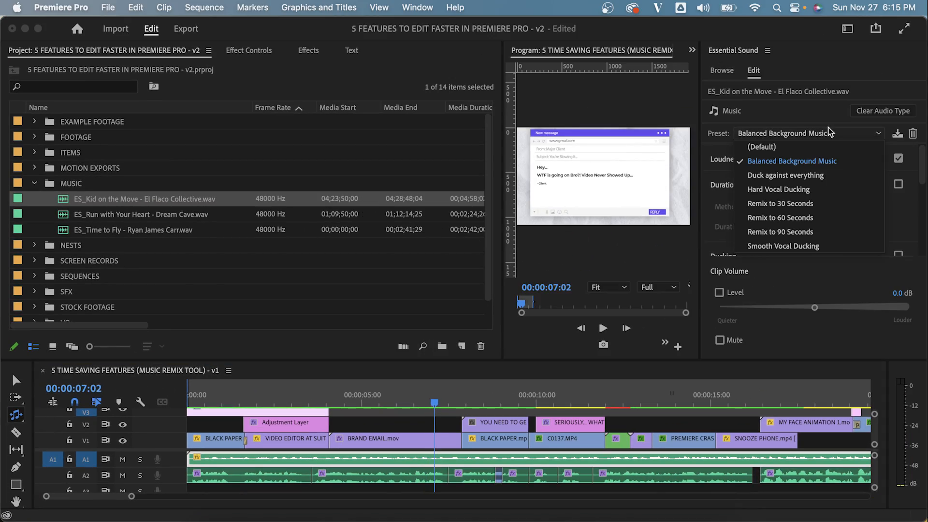
left_click(804, 190)
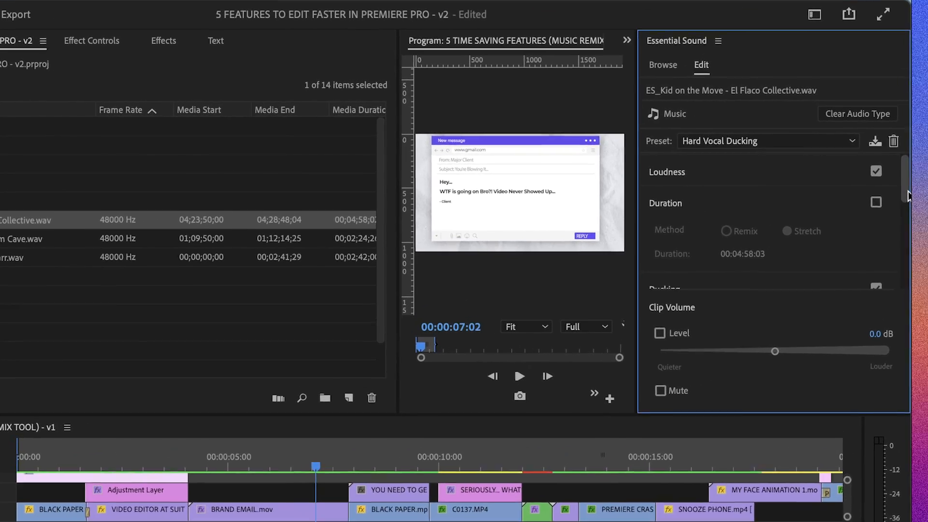
left_click(876, 202)
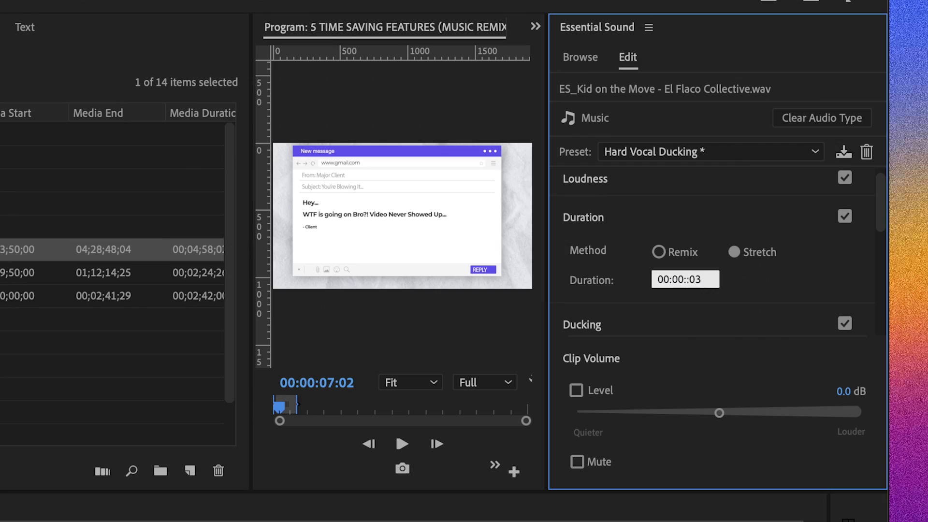
key("Return")
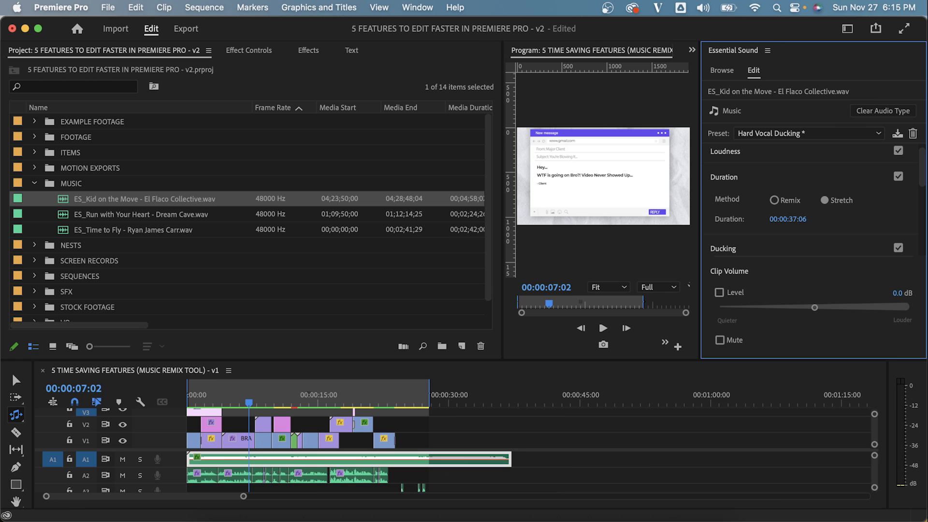
key("=")
key("=")
key("=")
key("-")
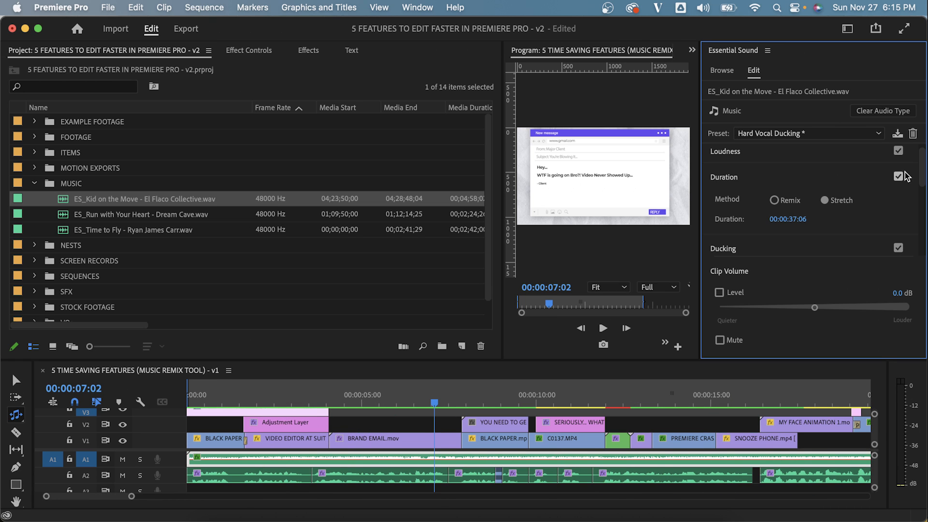
scroll(921, 182, "down", 5)
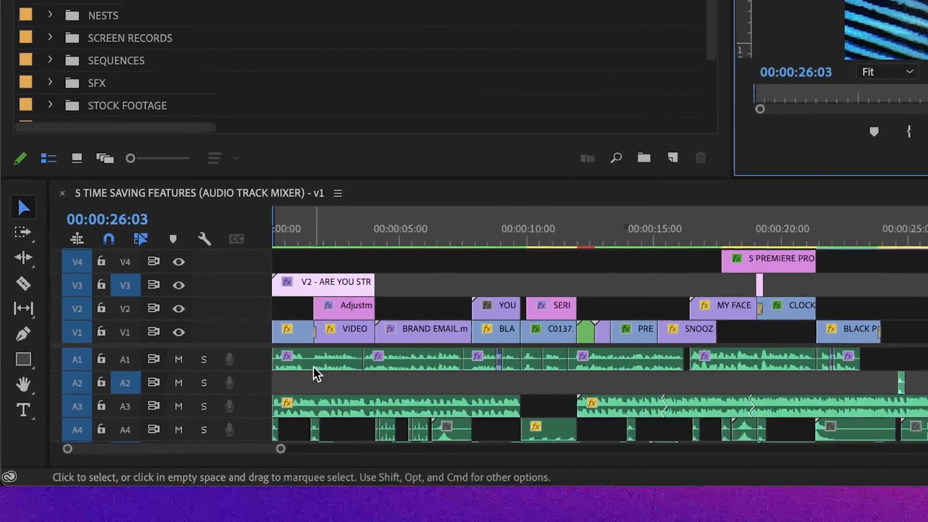
- Select the first A1 clip in the audio track mixer sequence and look over audio tracks A1 to A6
left_click(215, 438)
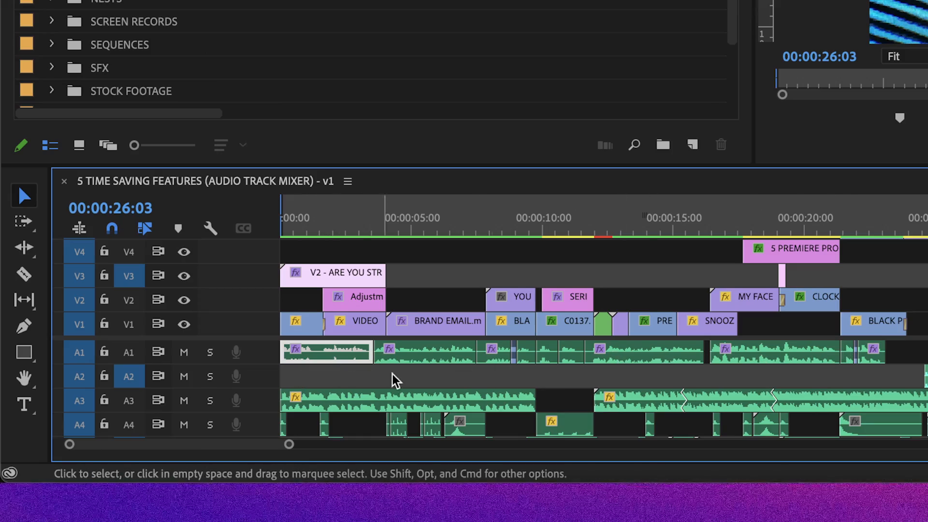
scroll(527, 392, "down", 3)
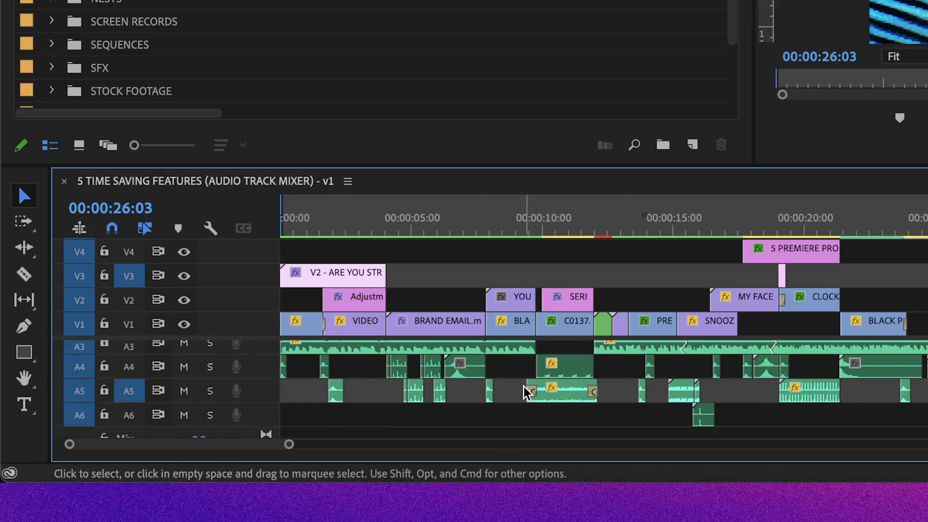
- Search the effects for "param" and apply the Parametric Equalizer to the first clip on A1
scroll(565, 391, "up", 3)
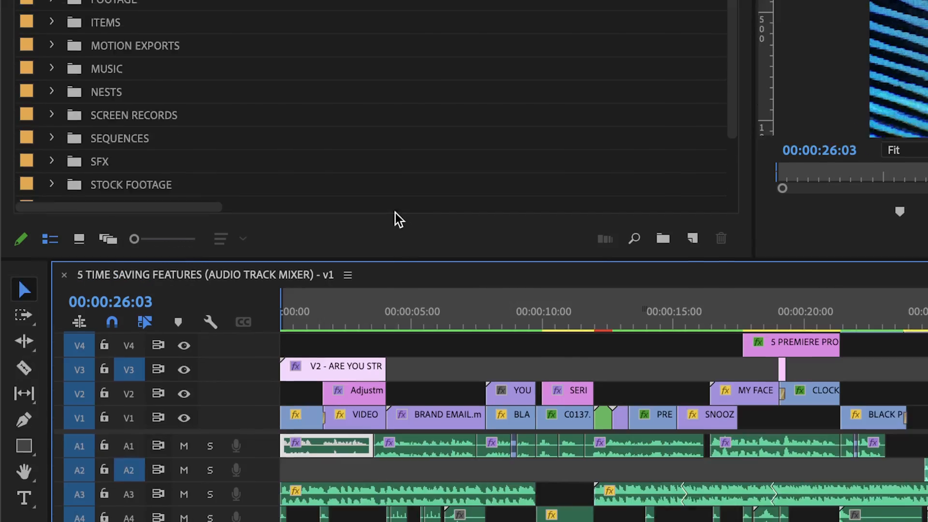
left_click(464, 47)
left_click(147, 70)
type("param")
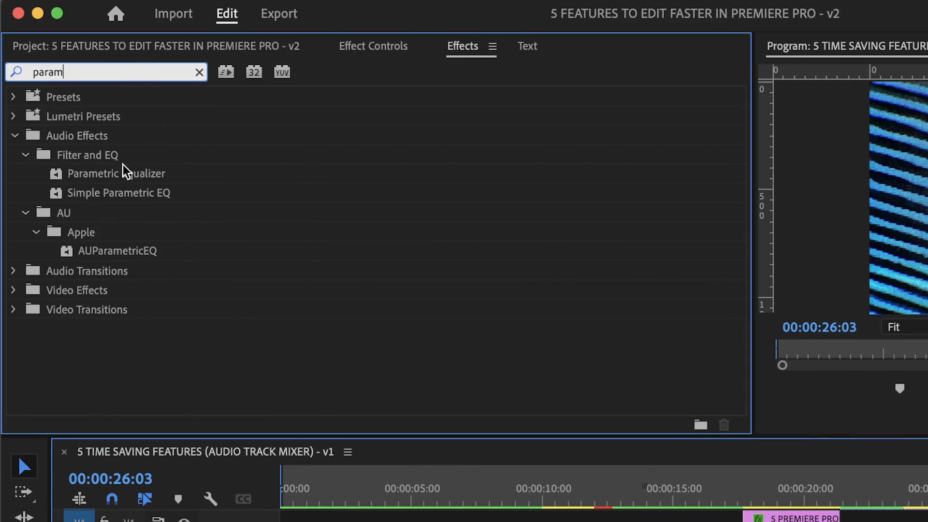
left_click_drag(125, 170, 326, 521)
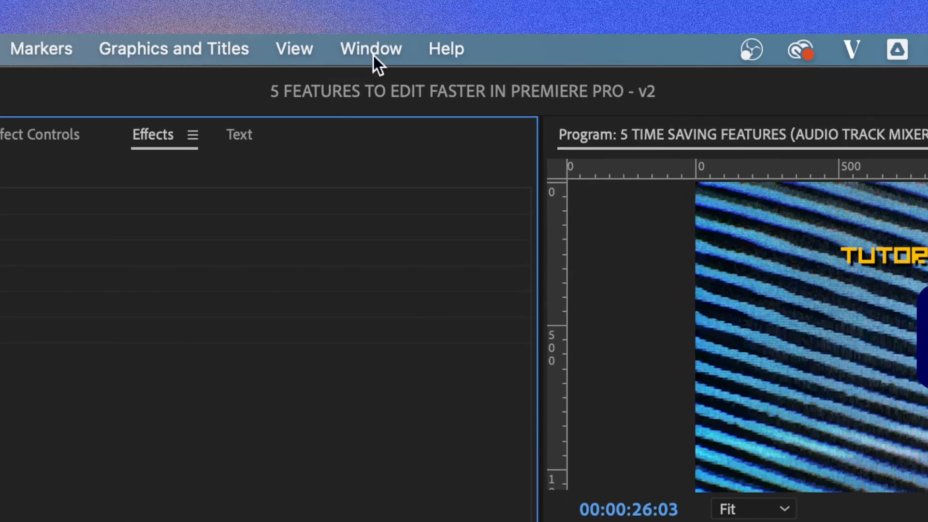
- Open the Audio Track Mixer's effect slots and add a Parametric Equalizer to the Audio 1 track
left_click(419, 7)
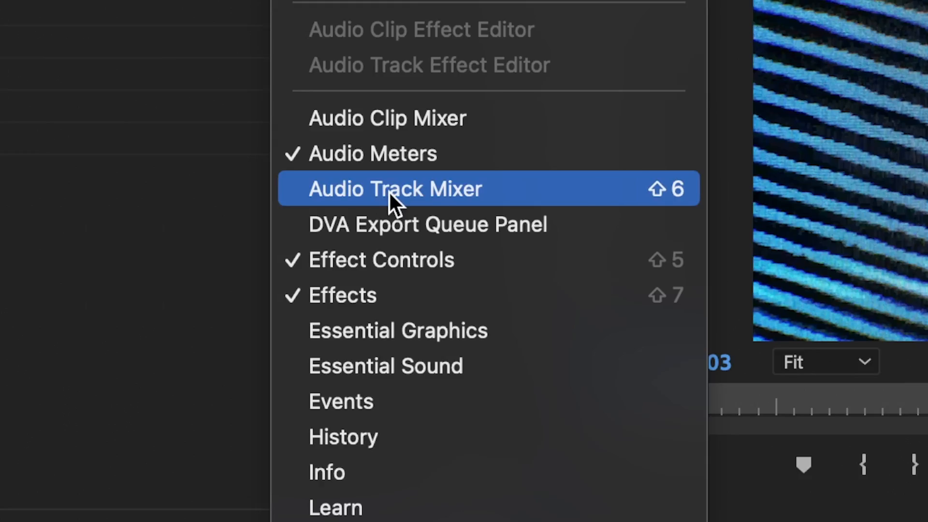
left_click(389, 190)
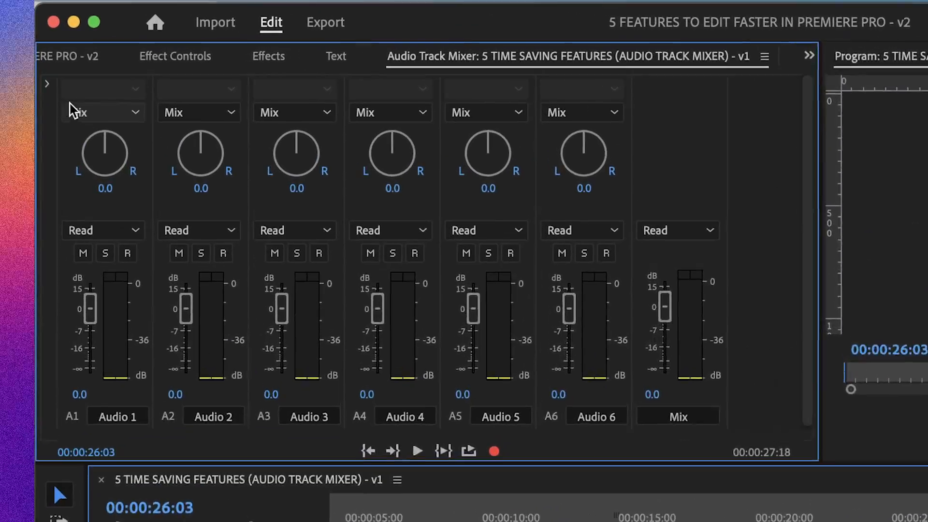
left_click(47, 84)
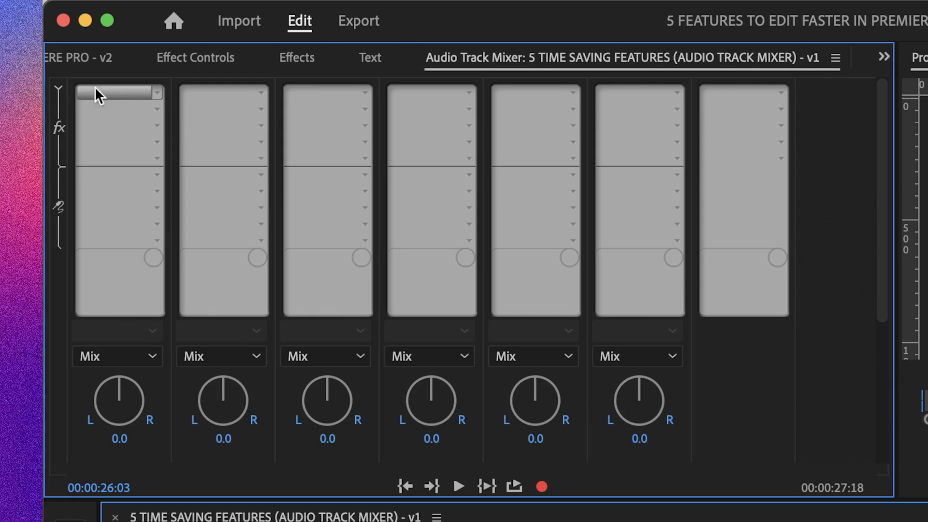
left_click(151, 92)
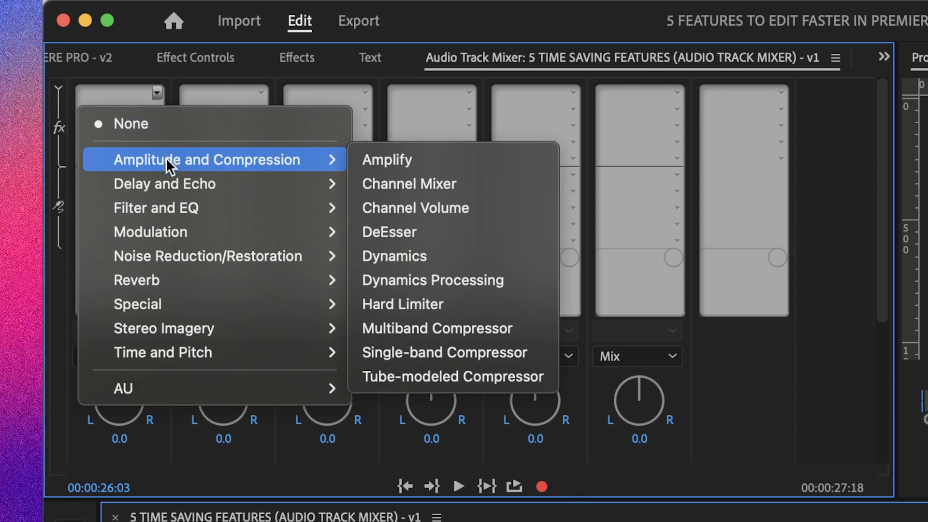
mouse_move(309, 208)
left_click(431, 425)
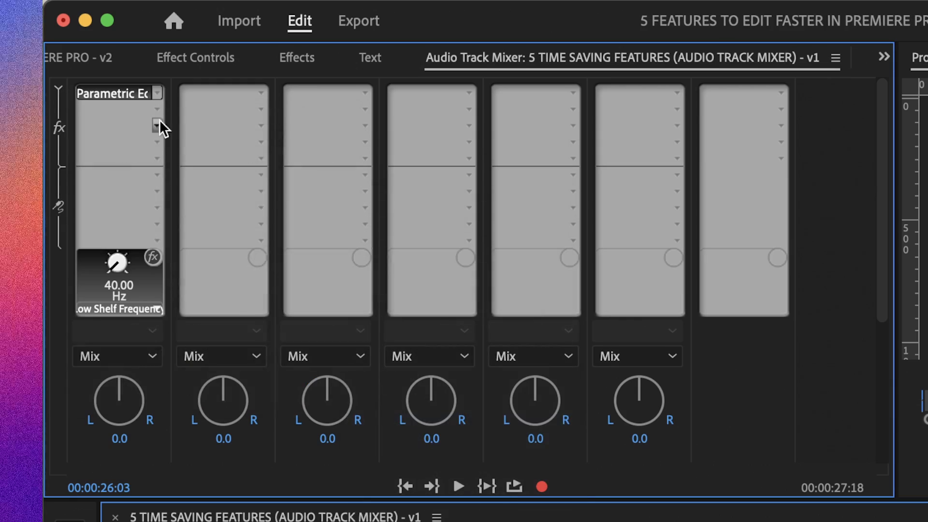
- Add a Single-band Compressor with a gain of -4.80 dB to Audio 1 and set the track's pan to about -3.3
left_click(155, 105)
mouse_move(172, 180)
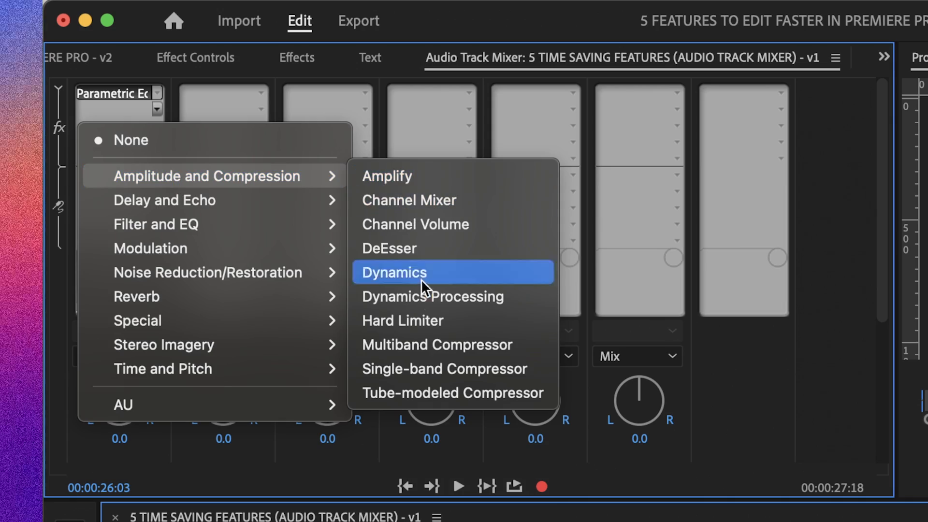
left_click(441, 367)
left_click_drag(125, 260, 113, 261)
left_click_drag(119, 386, 114, 384)
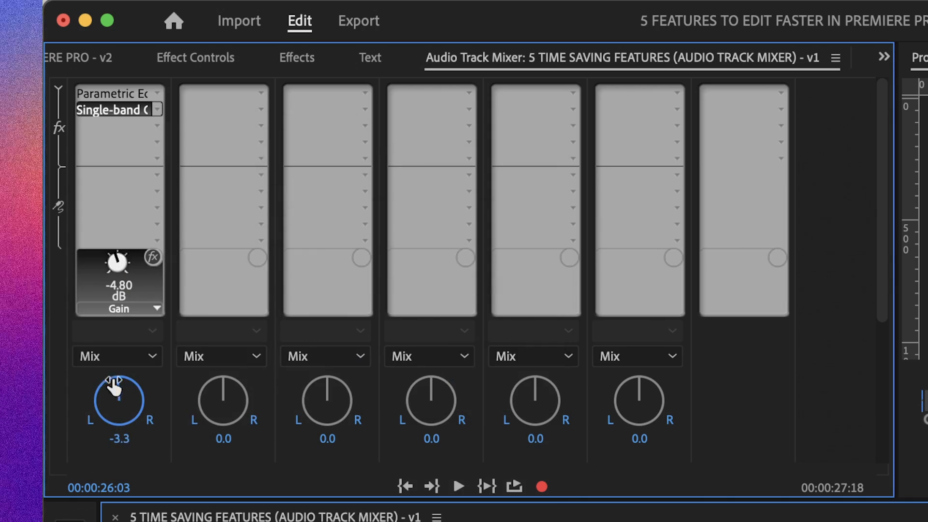
- Add the Distortion effect to the first slot of the Audio 2 track
left_click(240, 89)
mouse_move(271, 303)
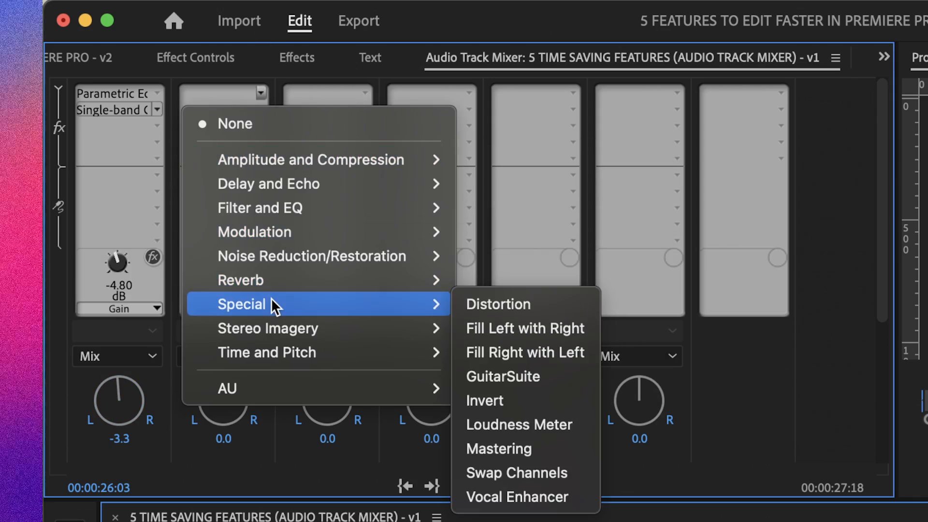
left_click(501, 307)
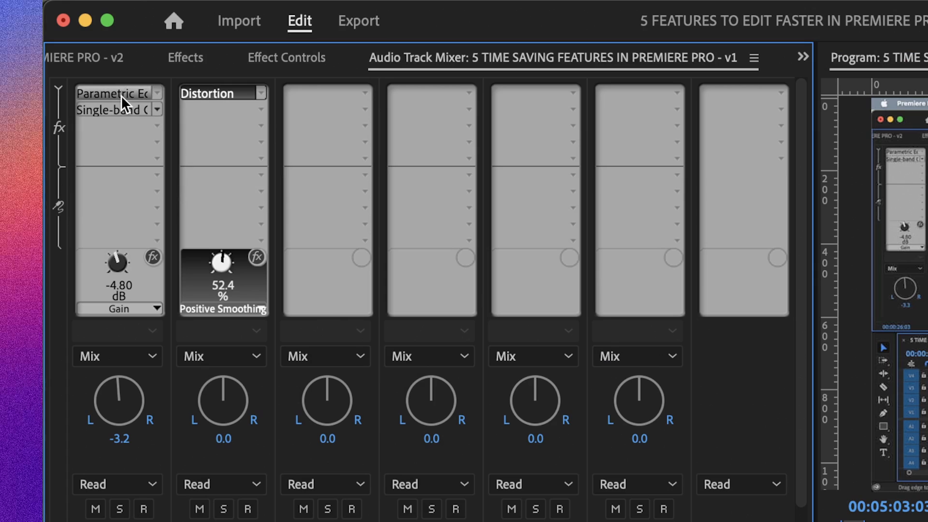
- Apply the Rap Vocals preset to Audio 1's Parametric Equalizer and close its effect editor
double_click(121, 95)
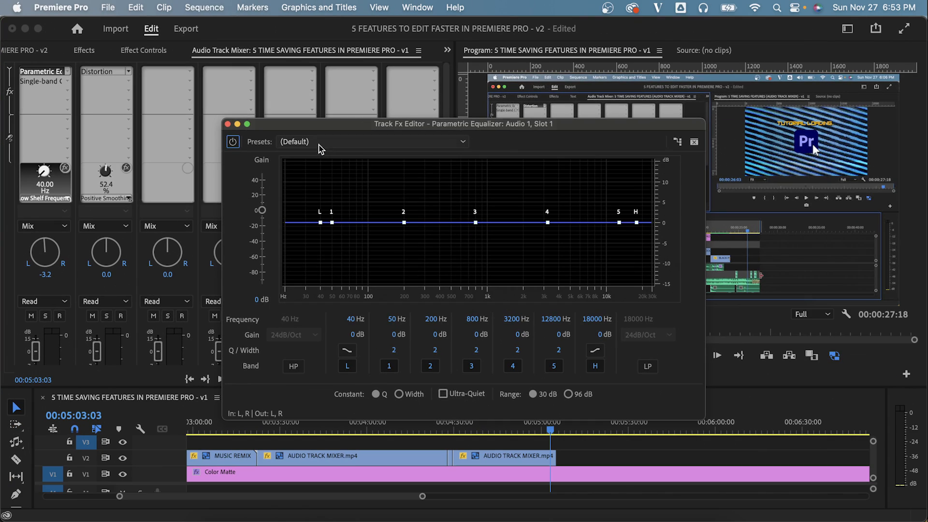
left_click(319, 149)
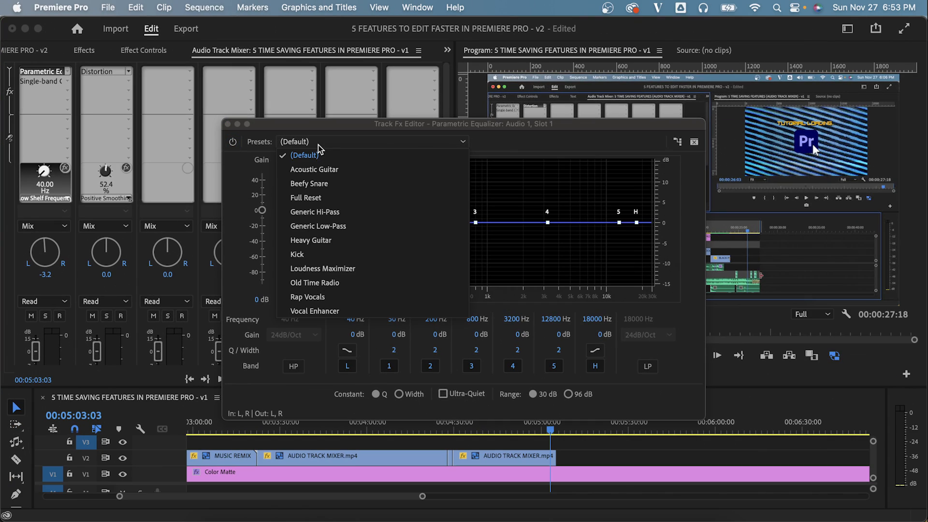
left_click(315, 297)
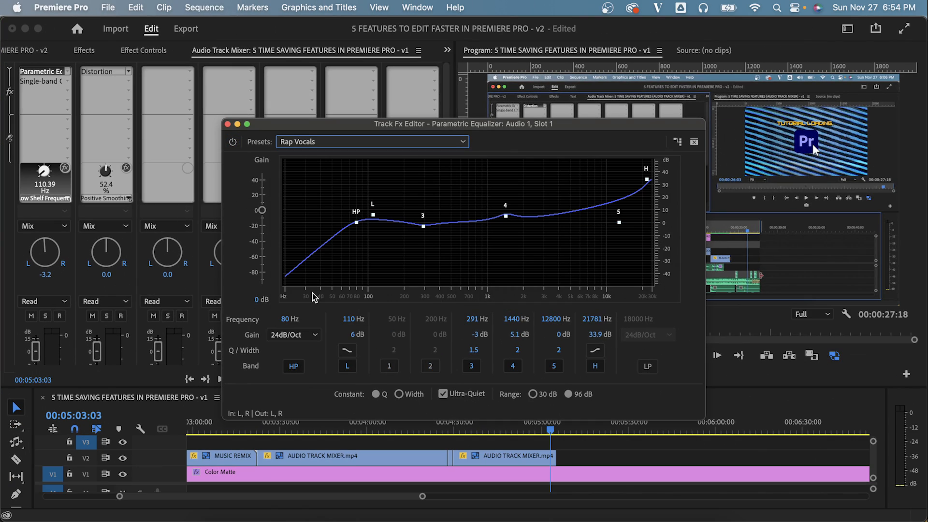
left_click(227, 124)
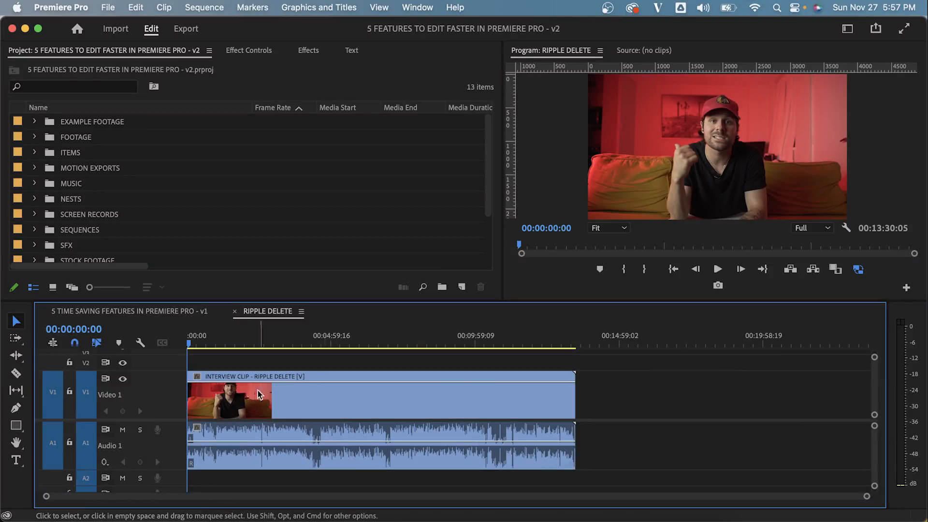
- Play the start of the interview clip and split it with the Razor tool at 00:00:02:13
left_click(241, 395)
key("=")
key("=")
key("=")
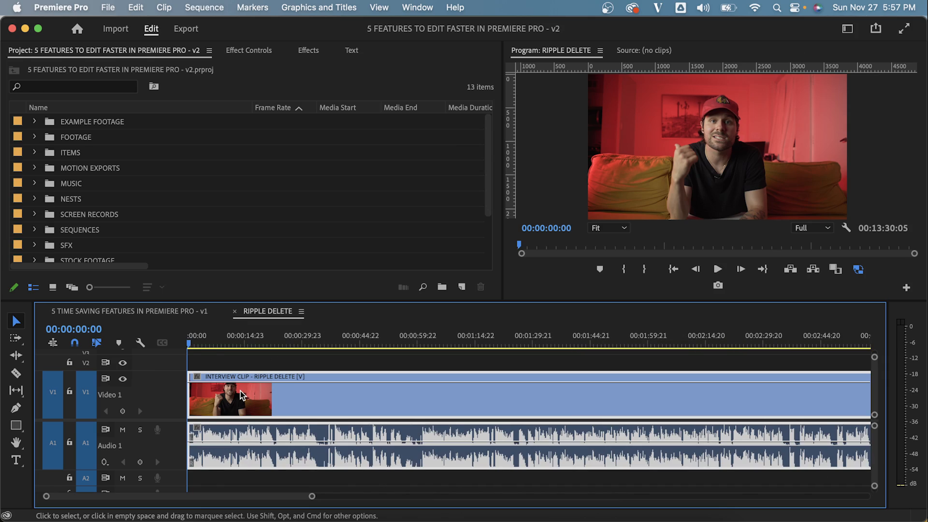
key("space")
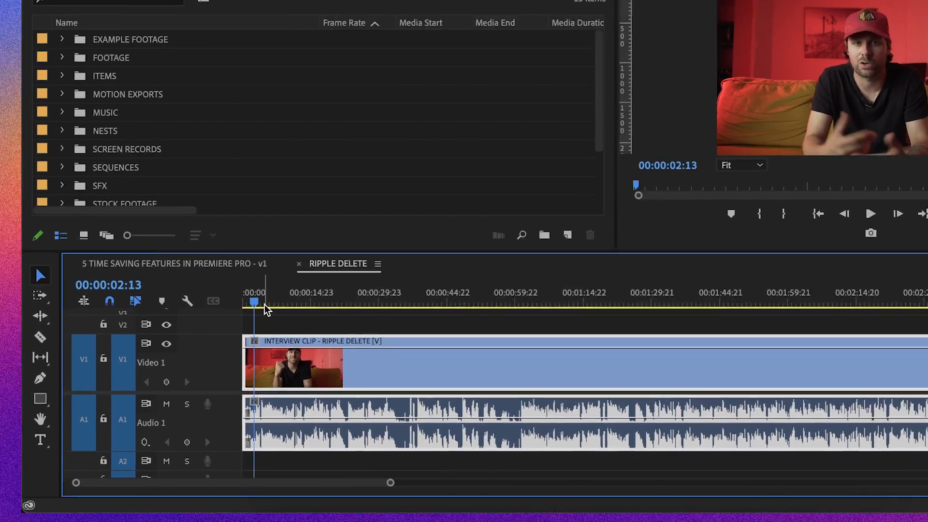
key("c")
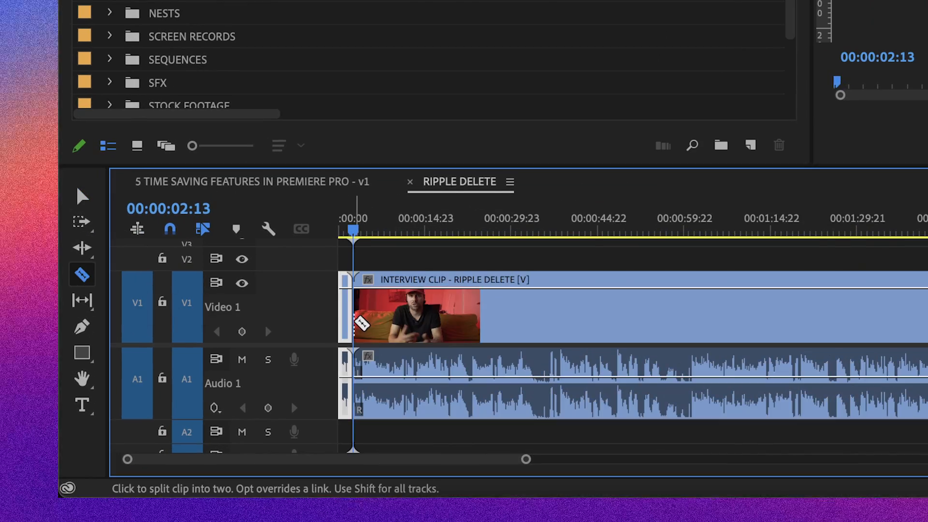
- Split the interview clip again at 00:00:04:04 and ripple delete the short piece between the two cuts
left_click_drag(355, 230, 361, 230)
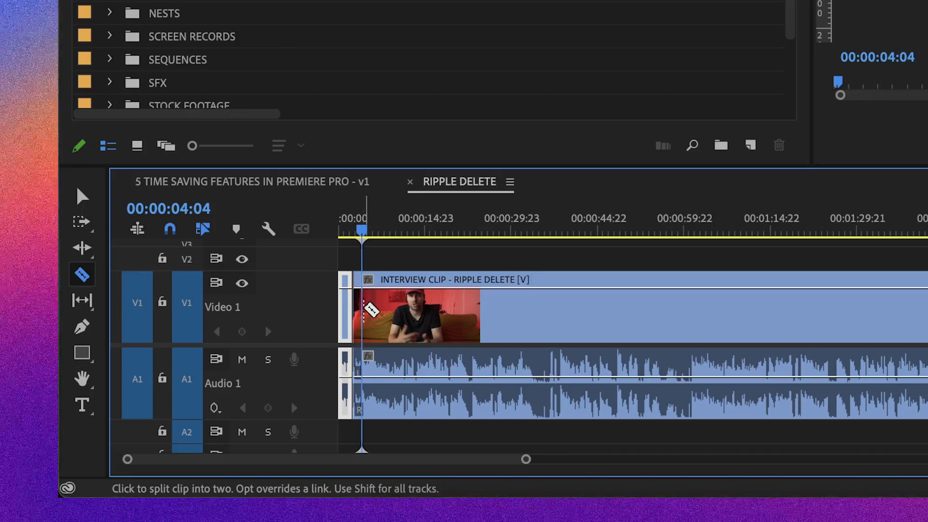
left_click(364, 309)
key("v")
left_click(358, 310)
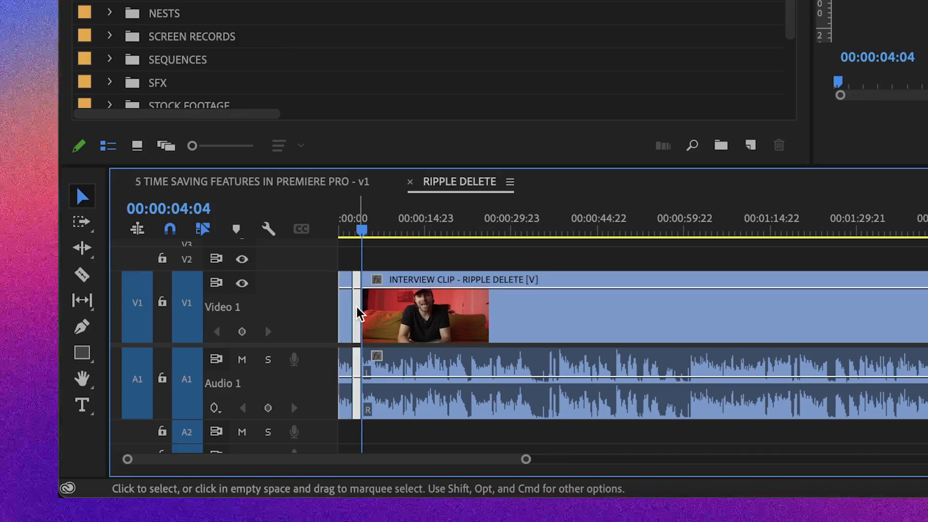
key("shift+Delete")
left_click_drag(363, 232, 405, 232)
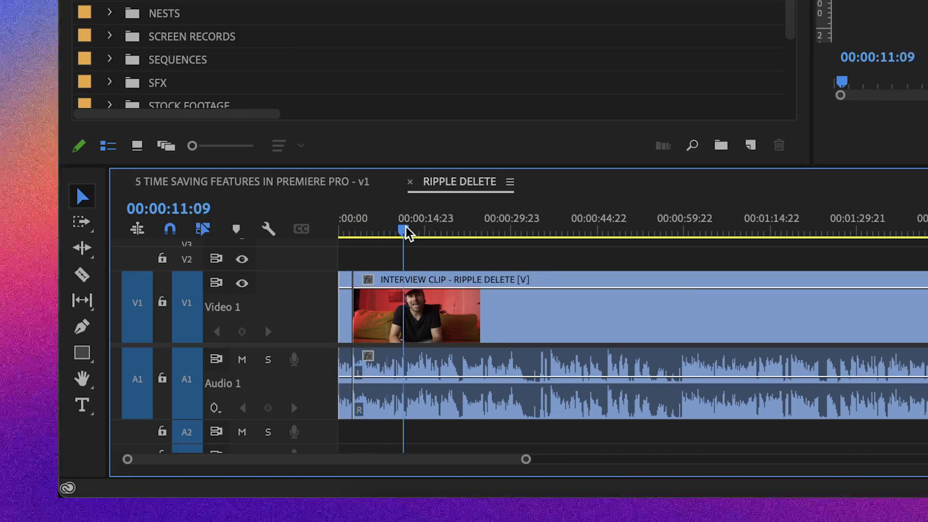
key("backslash")
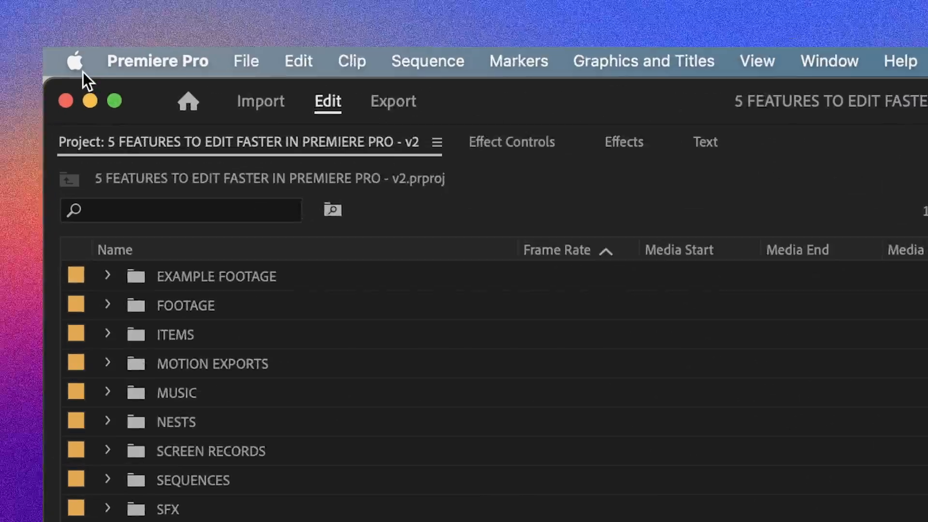
- Search the keyboard shortcuts for "ripple" and check the Ripple Delete shortcuts and the commands assigned to the K key
left_click(61, 7)
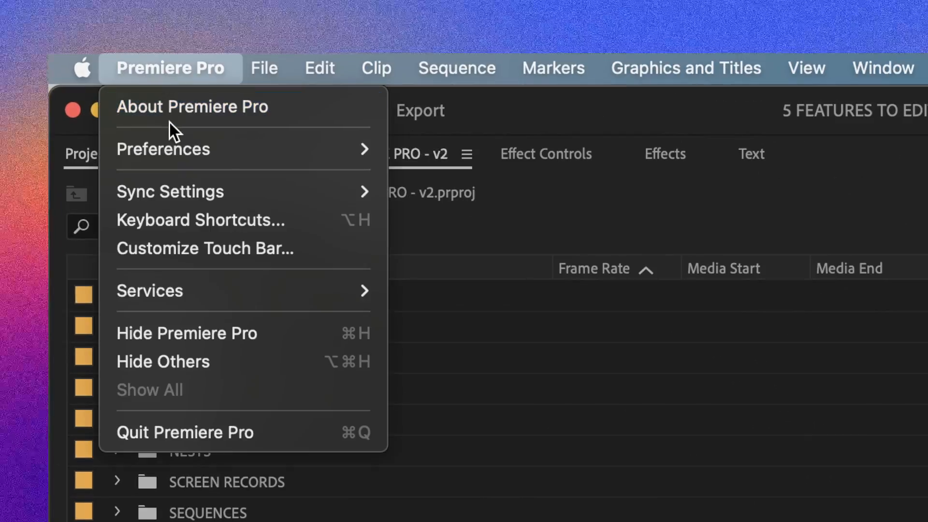
mouse_move(183, 177)
left_click(196, 220)
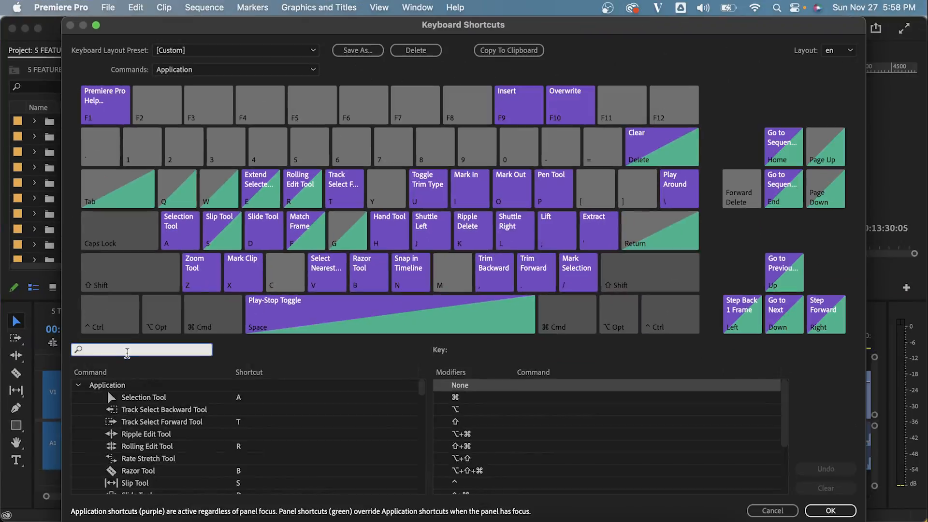
type("ripple")
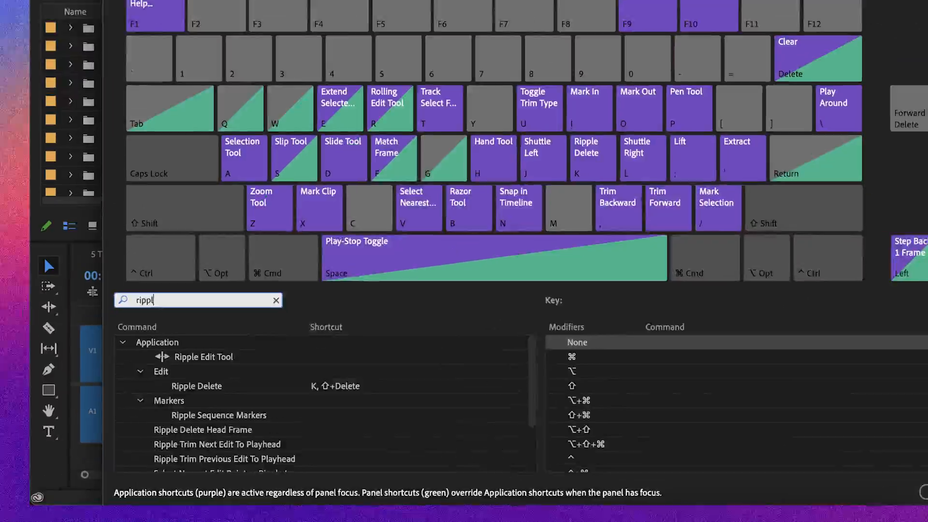
left_click(220, 427)
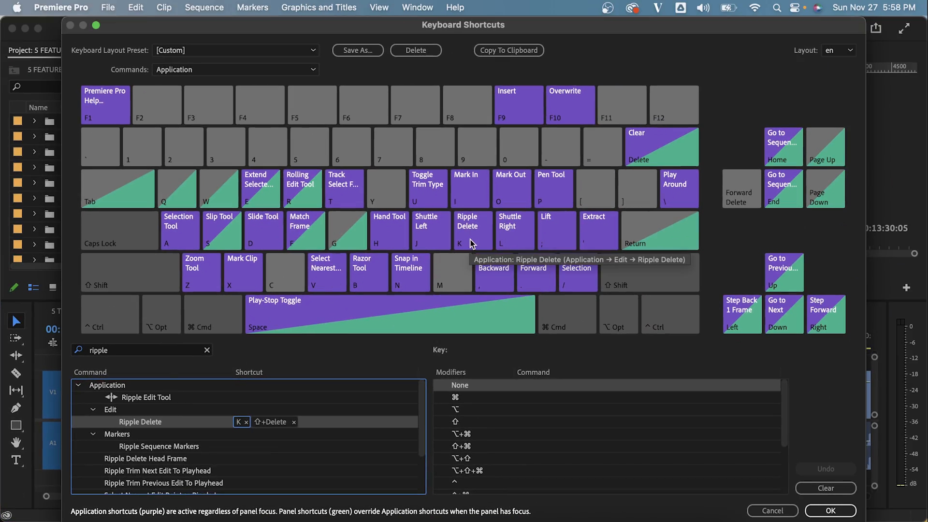
left_click(219, 302)
left_click(473, 235)
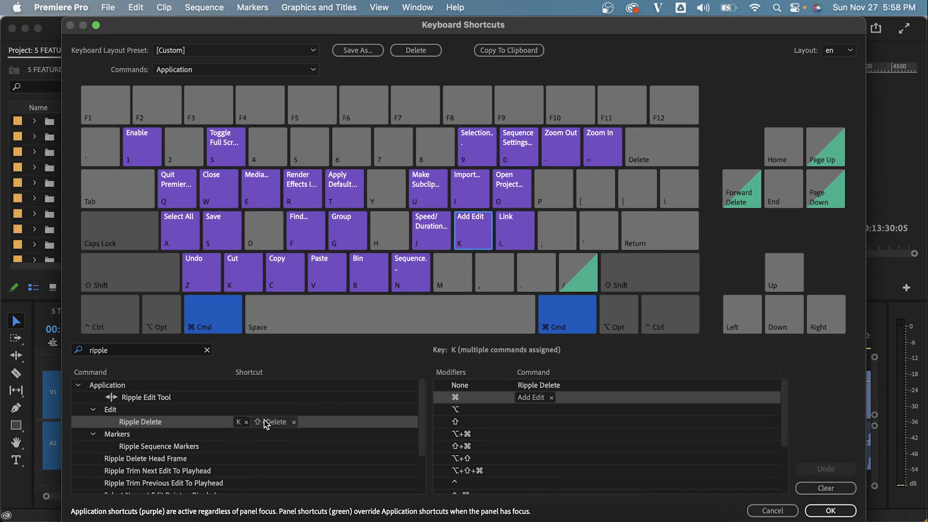
left_click(830, 511)
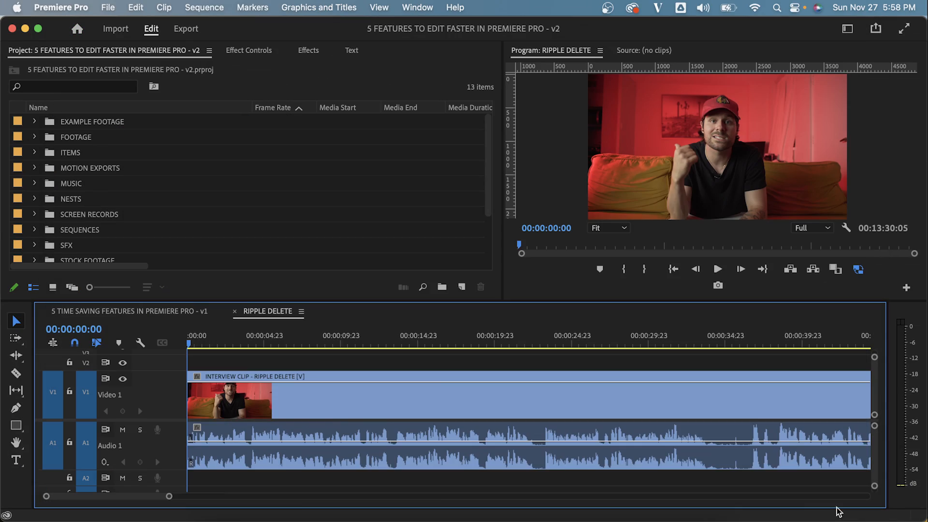
- Add edits to the interview clip at about 00:00:01:07 and 00:00:02:12, and ripple delete the piece between them
left_click(320, 405)
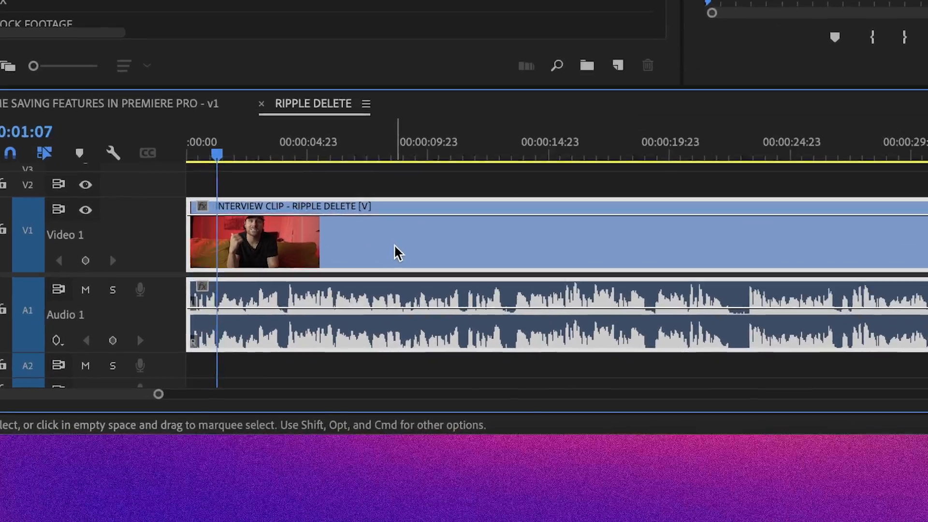
key("space")
key("super+k")
left_click_drag(223, 112, 257, 114)
left_click(309, 226)
key("super+k")
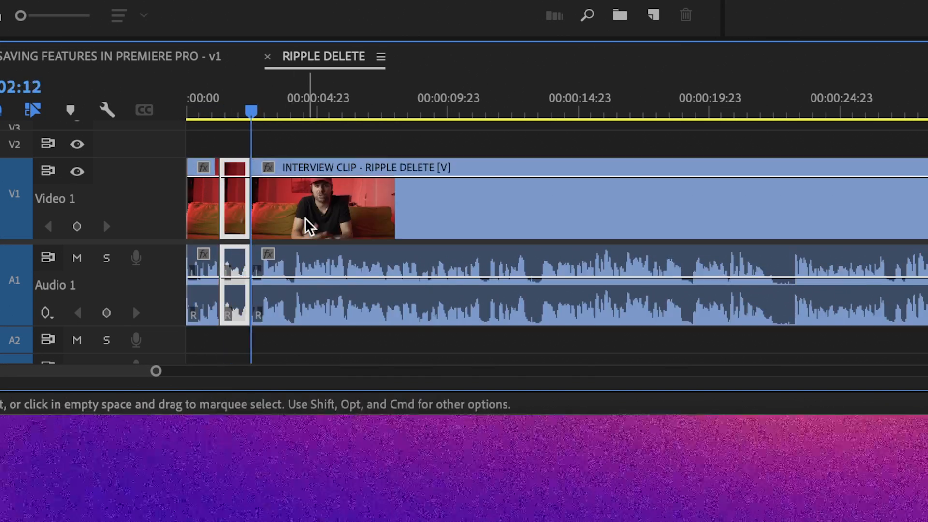
key("shift+Delete")
- Add a second pair of edits just after the first cut, one at 00:00:03:05, and ripple delete the enclosed piece
left_click_drag(219, 111, 317, 99)
key("super+k")
left_click(344, 216)
key("super+k")
key("shift+Delete")
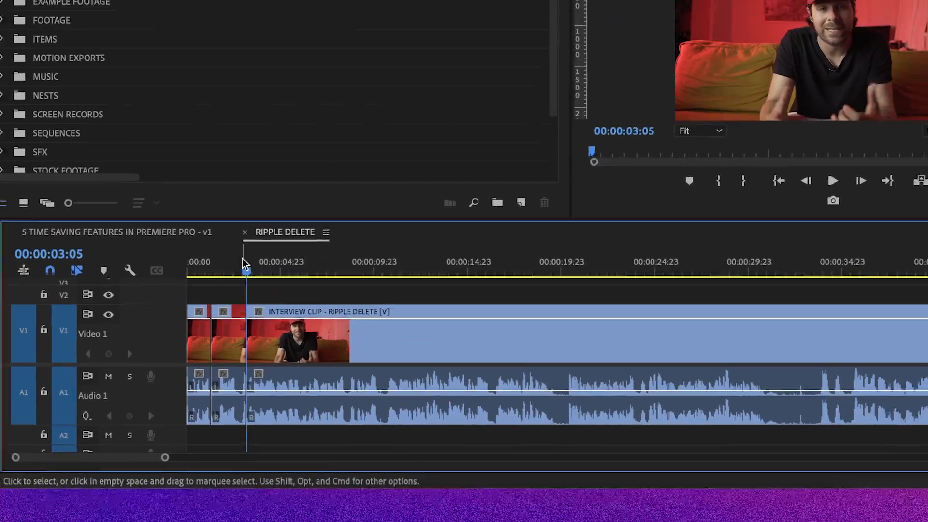
- Cut out a third unwanted section beyond 00:00:03:05 with two added edits and a ripple delete
left_click_drag(246, 264, 301, 269)
left_click(309, 341)
key("super+k")
left_click(337, 350)
key("super+k")
key("shift+Delete")
- Remove a fourth section farther along the interview clip with two added edits and a ripple delete, and show the whole sequence
left_click_drag(264, 344, 328, 344)
left_click(320, 400)
key("super+k")
left_click(352, 407)
key("super+k")
key("shift+Delete")
key("backslash")
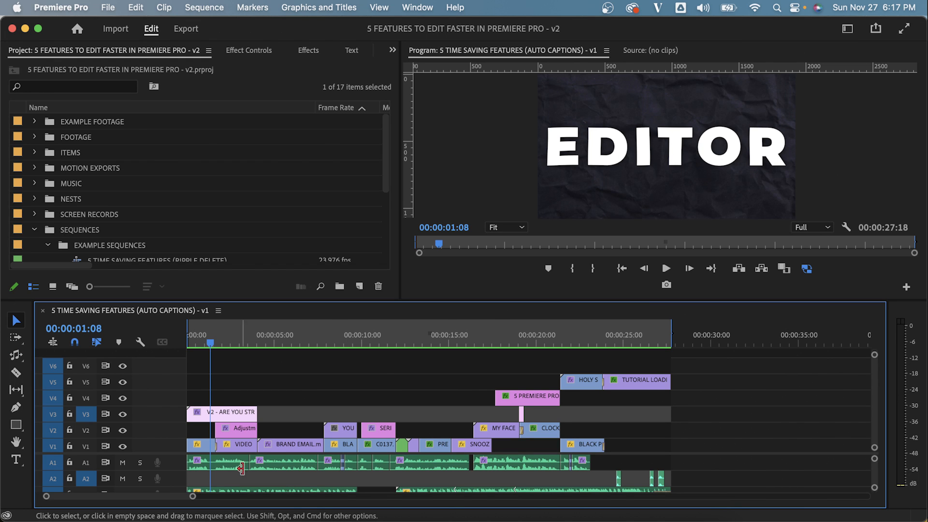
- Mark the auto captions sequence's out point at 00:00:23:03 and open the Text panel for transcription and captions
left_click_drag(618, 340, 590, 341)
key("o")
scroll(609, 406, "down", 1)
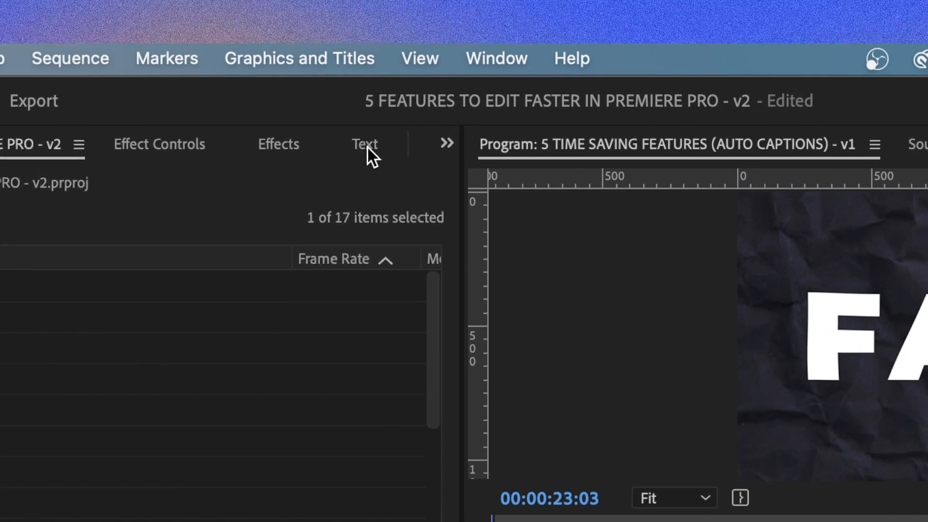
left_click(353, 51)
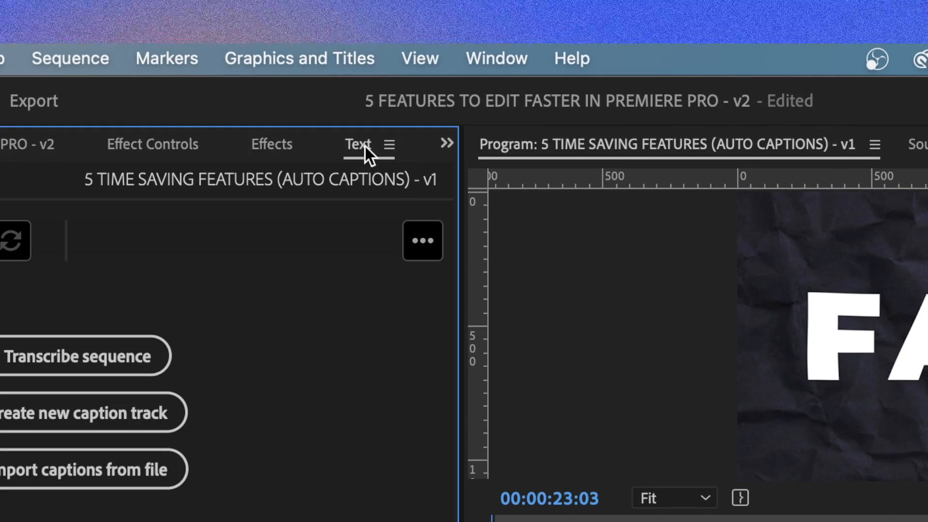
- Show the Text panel, start transcribing the auto captions sequence and keep English as the transcript language
left_click(483, 62)
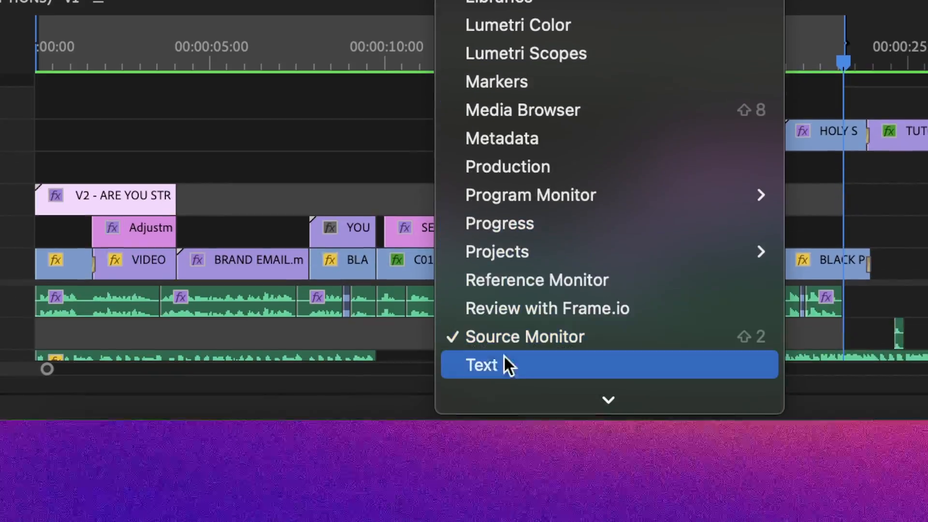
left_click(497, 363)
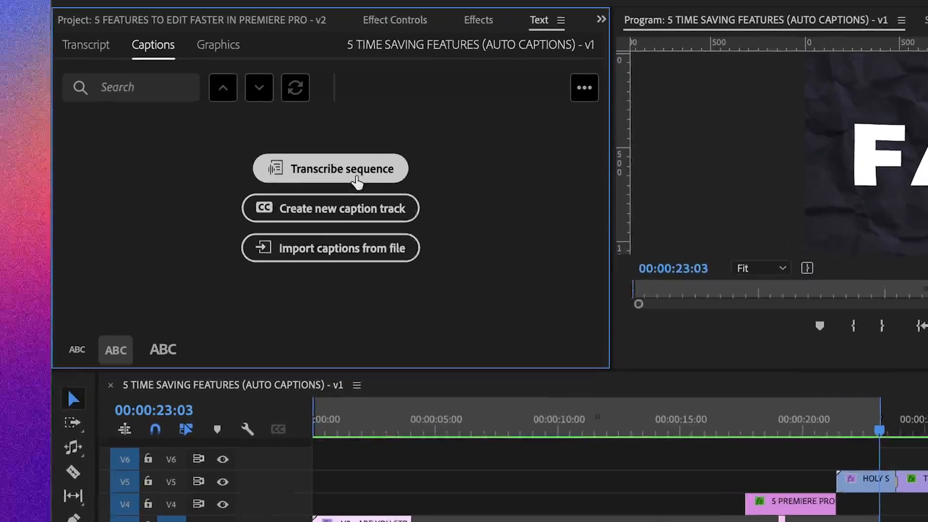
left_click(227, 157)
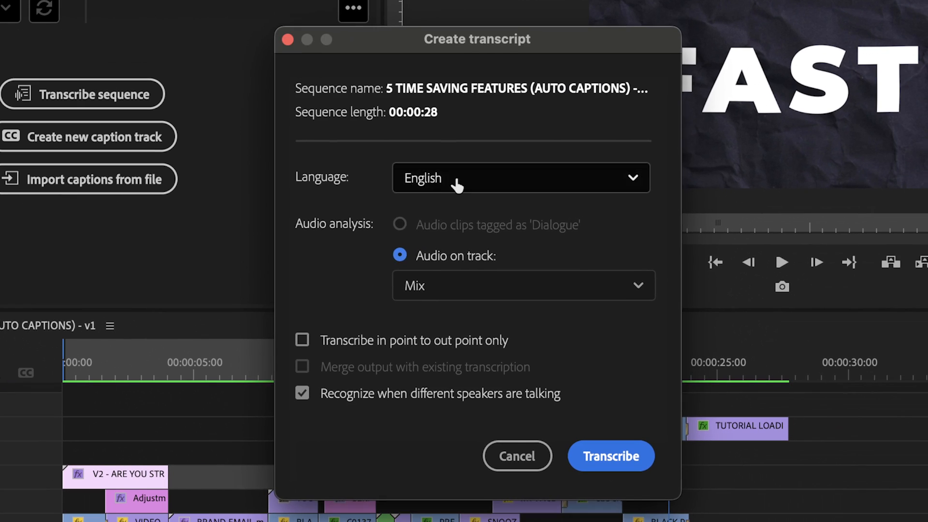
left_click(584, 217)
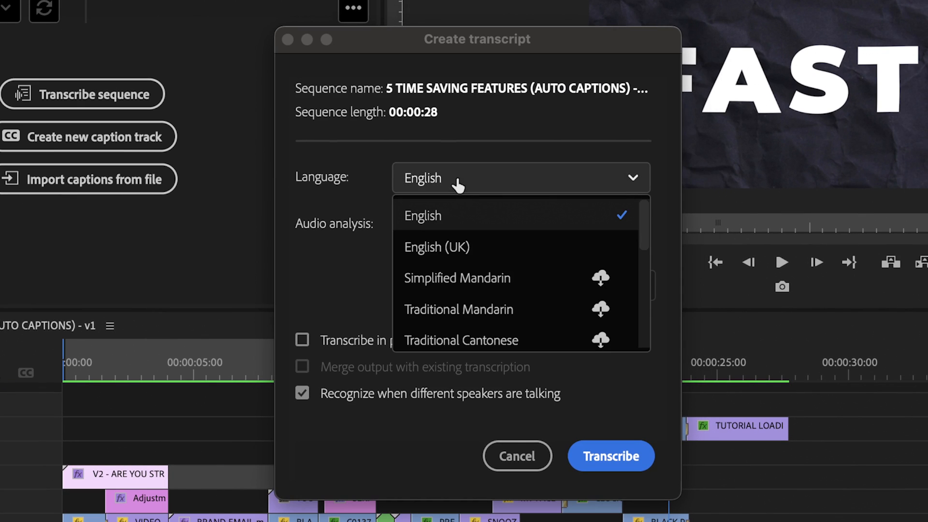
scroll(457, 271, "down", 3)
scroll(458, 273, "up", 3)
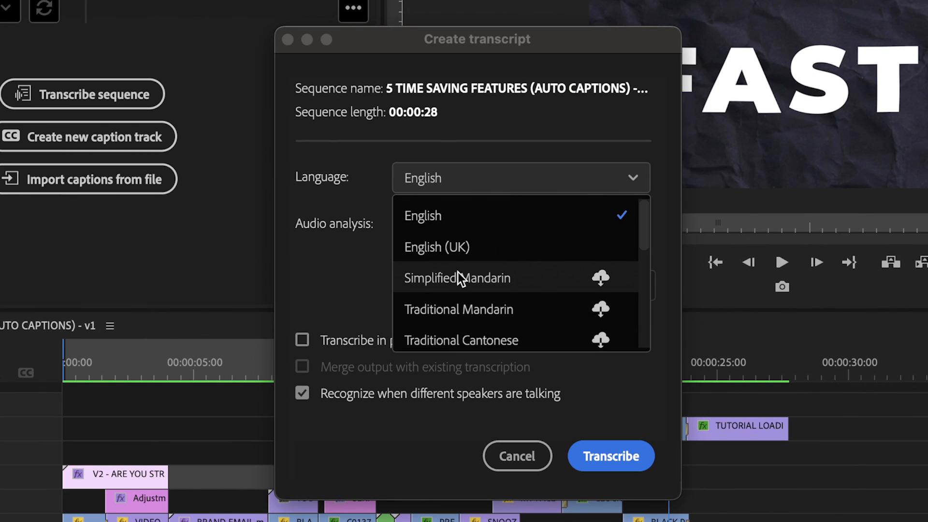
left_click(431, 220)
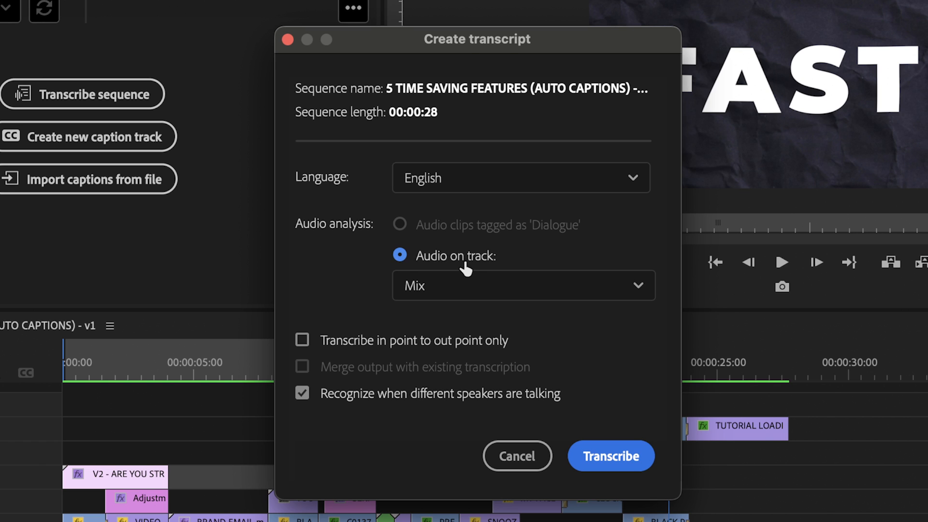
- Transcribe the Mix audio, limiting the transcription to the range between the in point and the out point
left_click(465, 284)
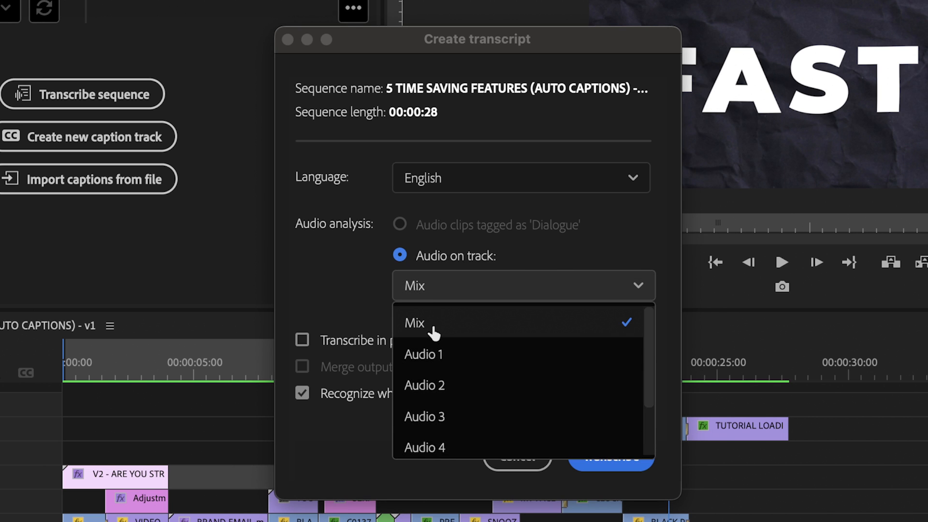
left_click(441, 332)
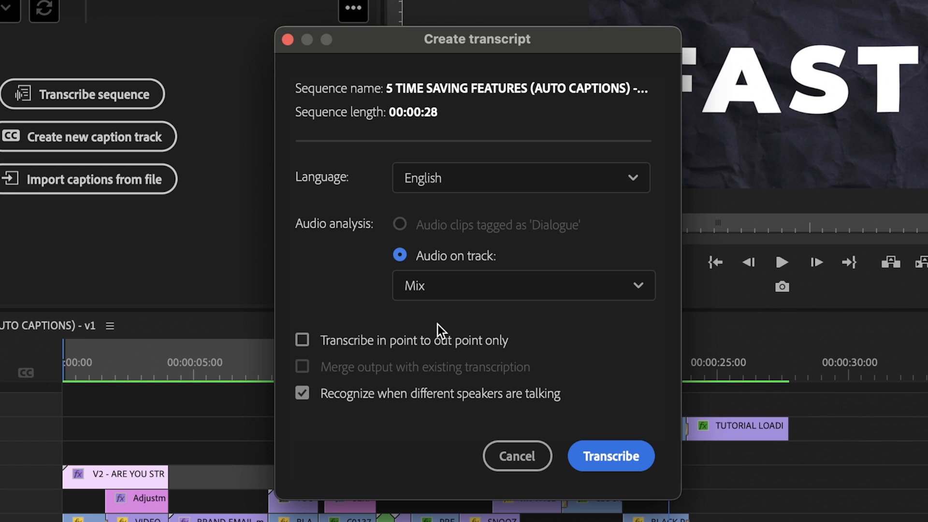
left_click(300, 340)
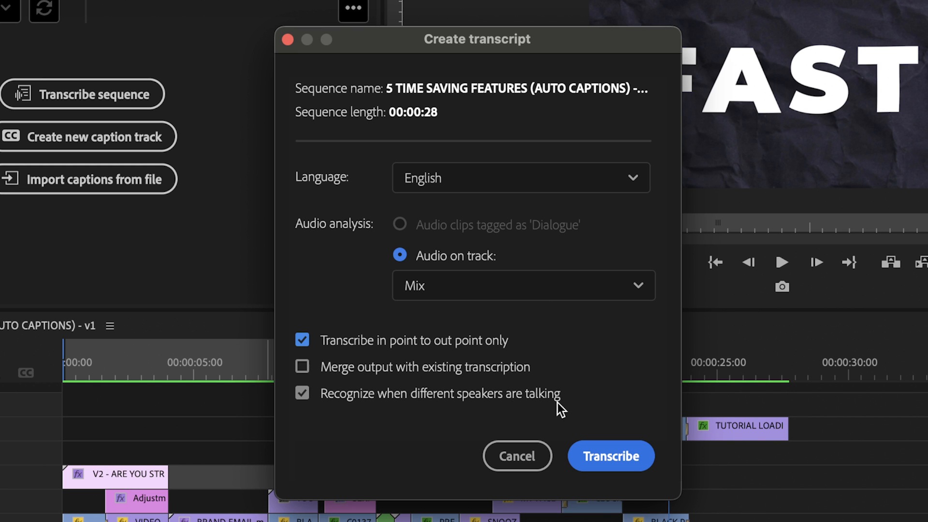
left_click(605, 455)
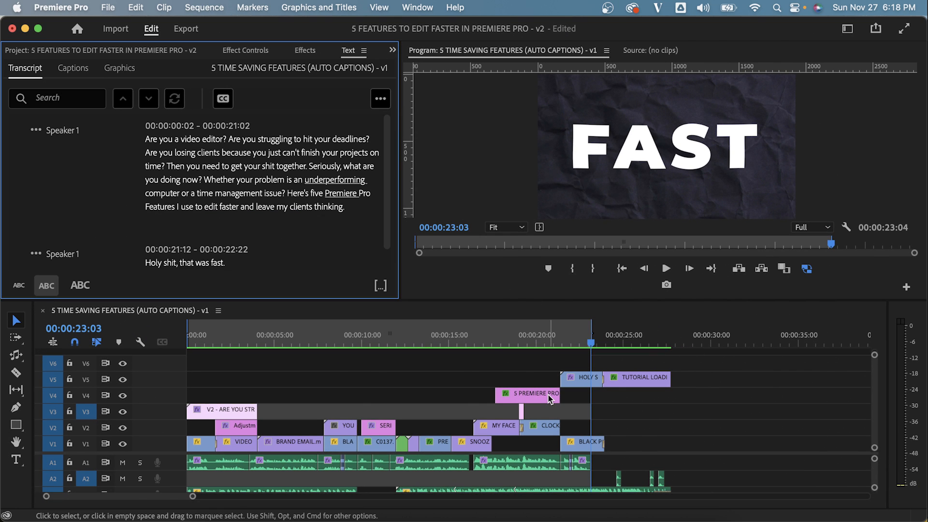
- Play the sequence from the start to follow the transcript and censor the swear word in its first paragraph as "sh*t"
left_click_drag(404, 339, 187, 322)
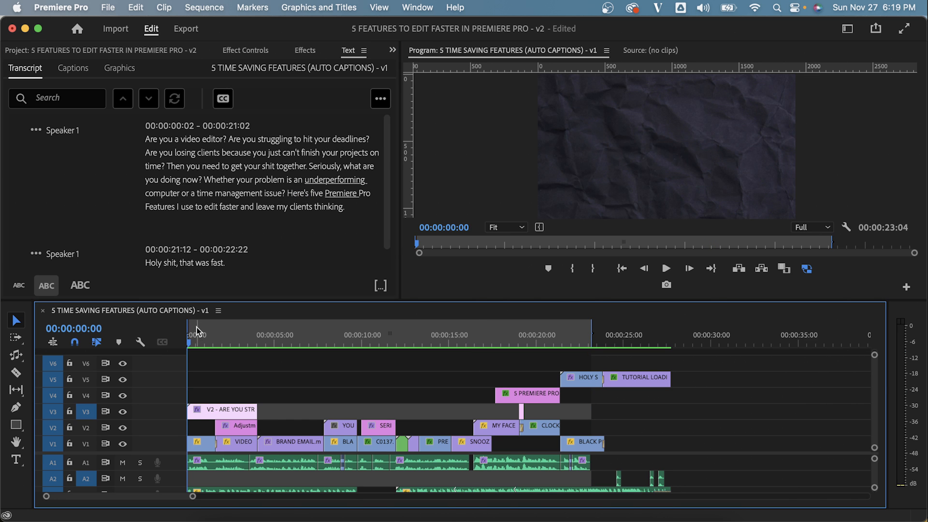
key("space")
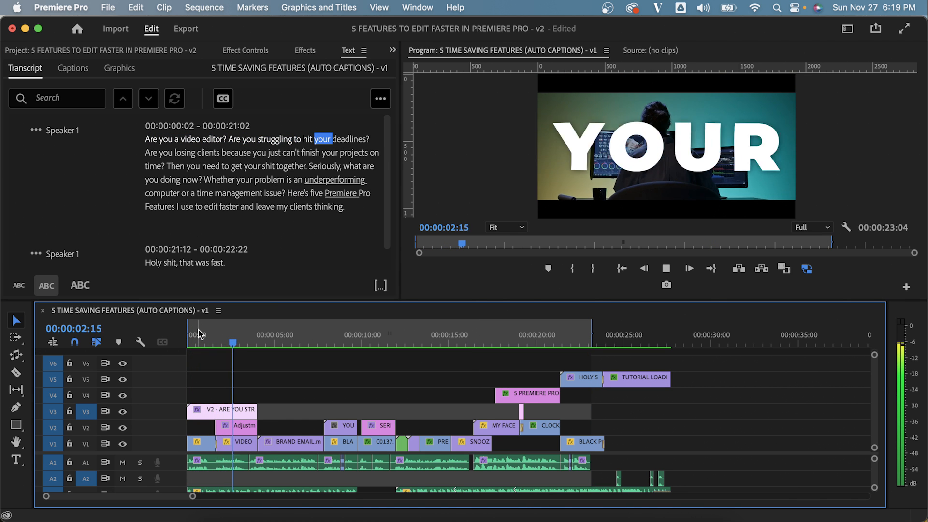
double_click(336, 153)
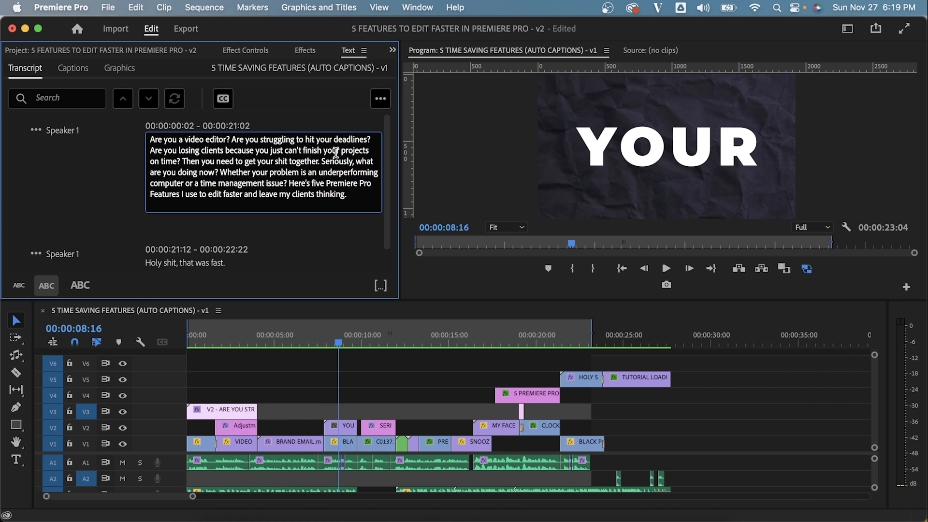
key("Escape")
key("space")
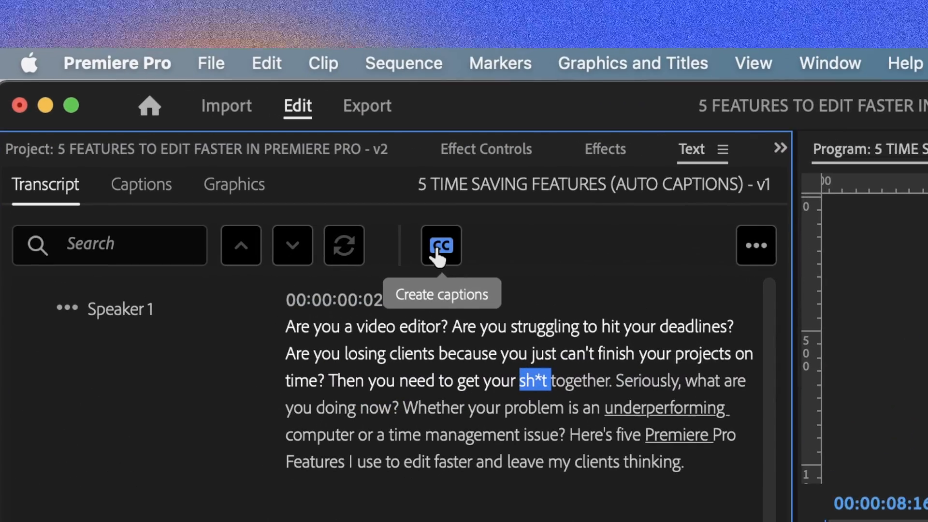
- Create single-line captions from the transcript with the Subtitle default preset, Subtitle format, style None, 38 characters maximum length and 2.5 seconds minimum duration
left_click(295, 148)
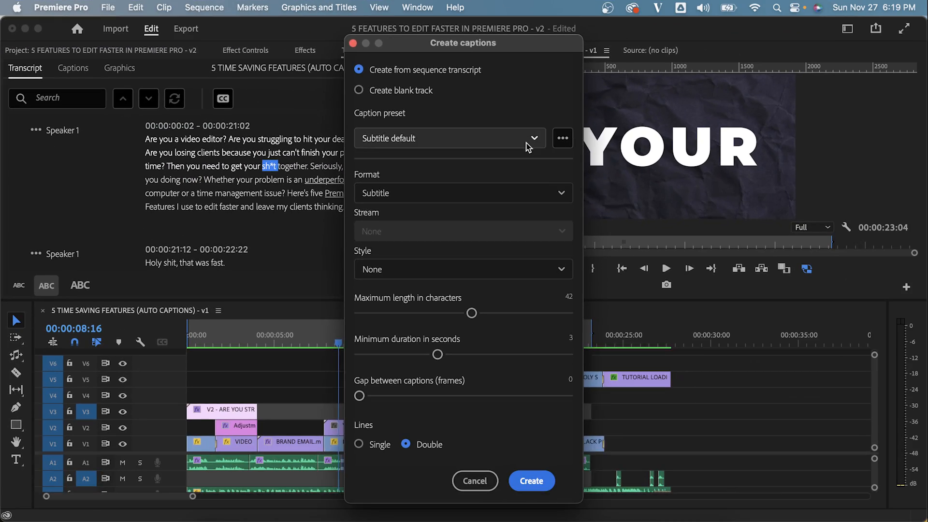
left_click(874, 271)
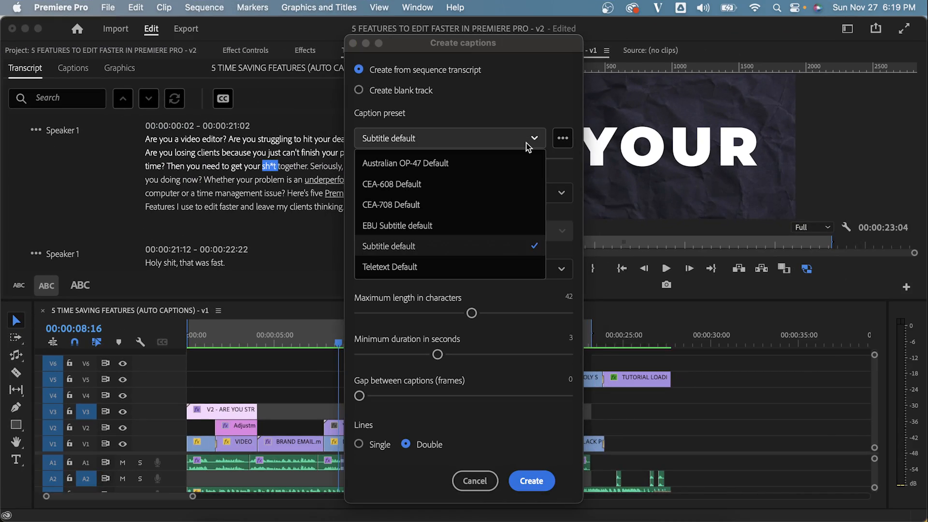
left_click(874, 272)
left_click(435, 198)
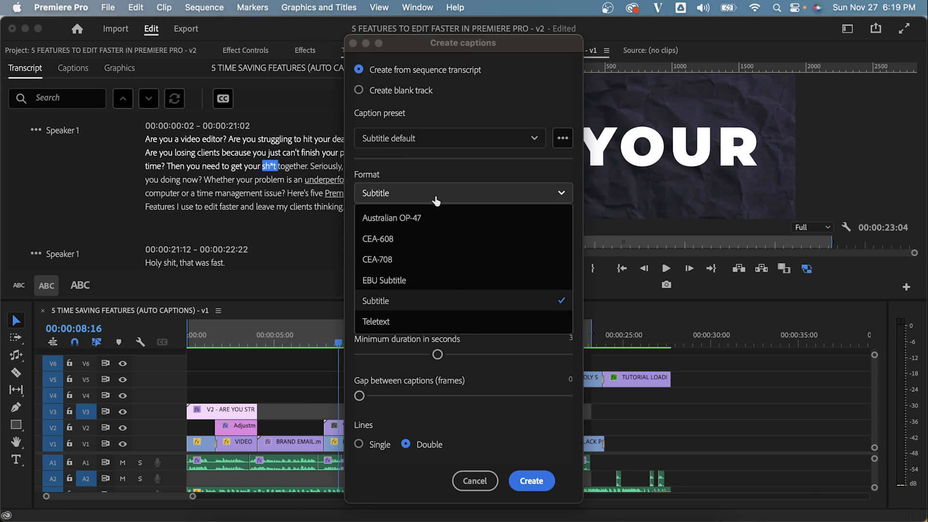
left_click(436, 199)
left_click(436, 269)
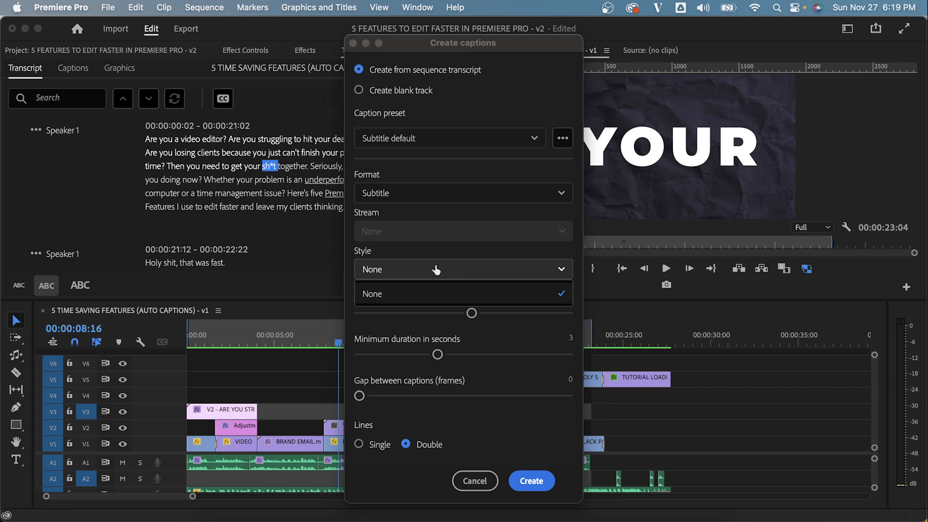
left_click(437, 295)
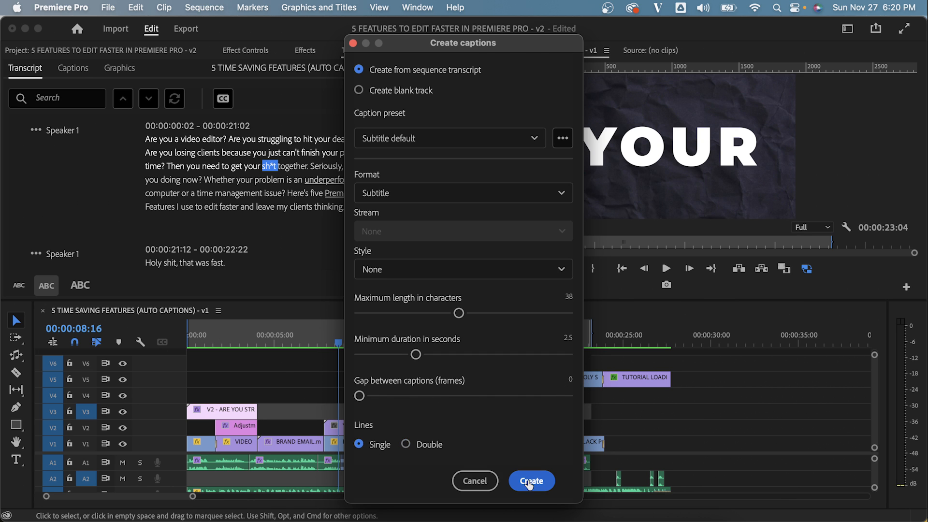
left_click(531, 481)
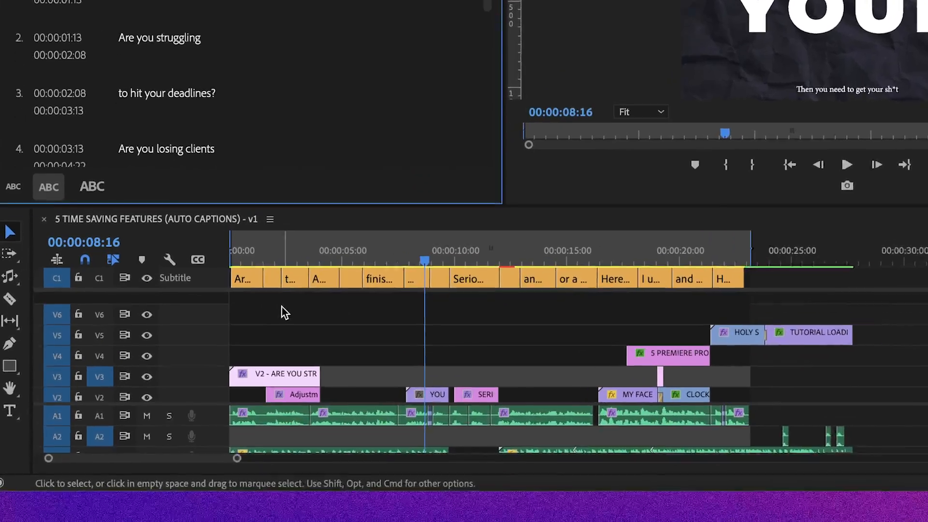
- Select the first caption on the subtitle track, open its Essential Graphics text settings and change the font to Montserrat
left_click(208, 307)
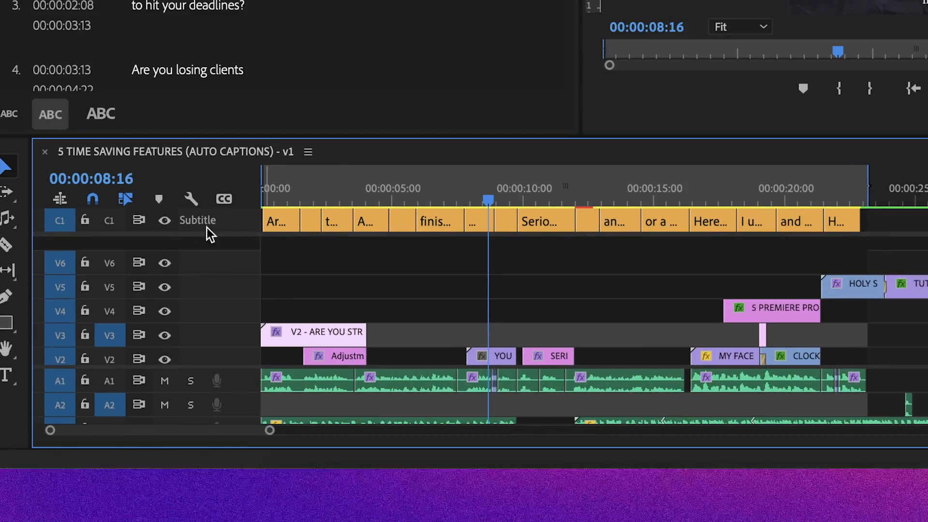
left_click(284, 189)
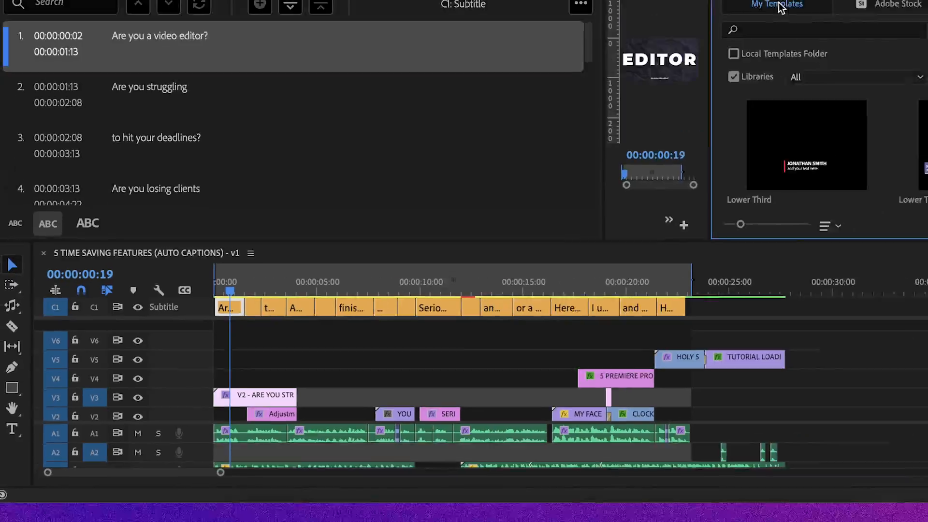
left_click(660, 72)
left_click_drag(919, 146, 919, 151)
left_click(720, 197)
left_click(496, 346)
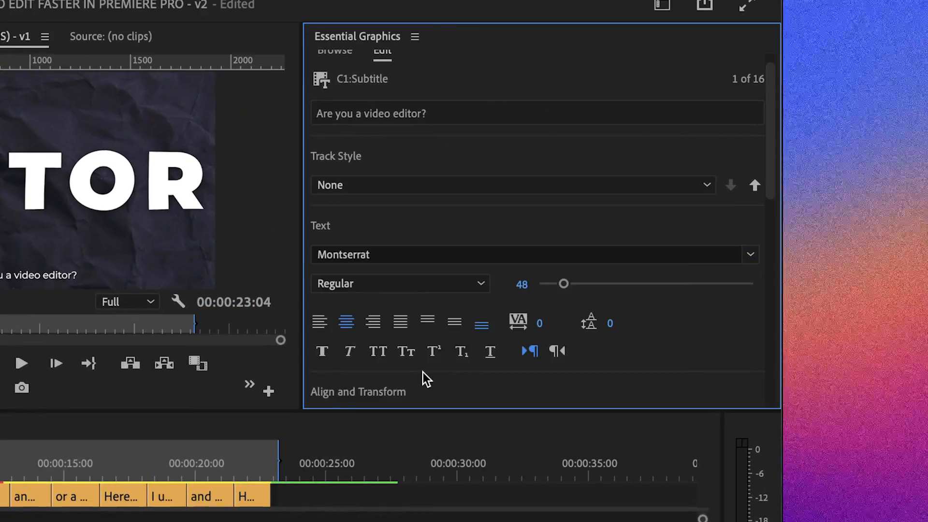
- Set the first caption's font weight to Black, its size to 78 and its vertical position to -30
left_click(461, 265)
left_click(358, 389)
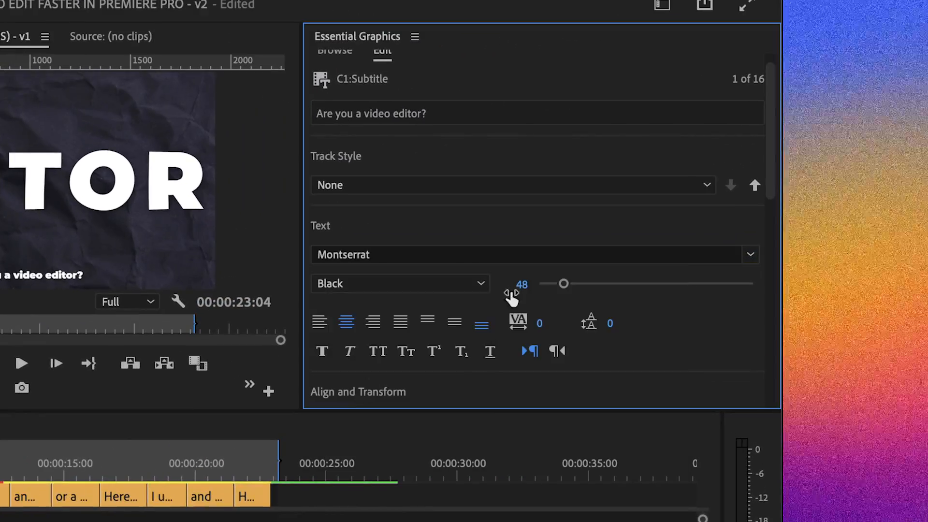
left_click_drag(563, 284, 580, 284)
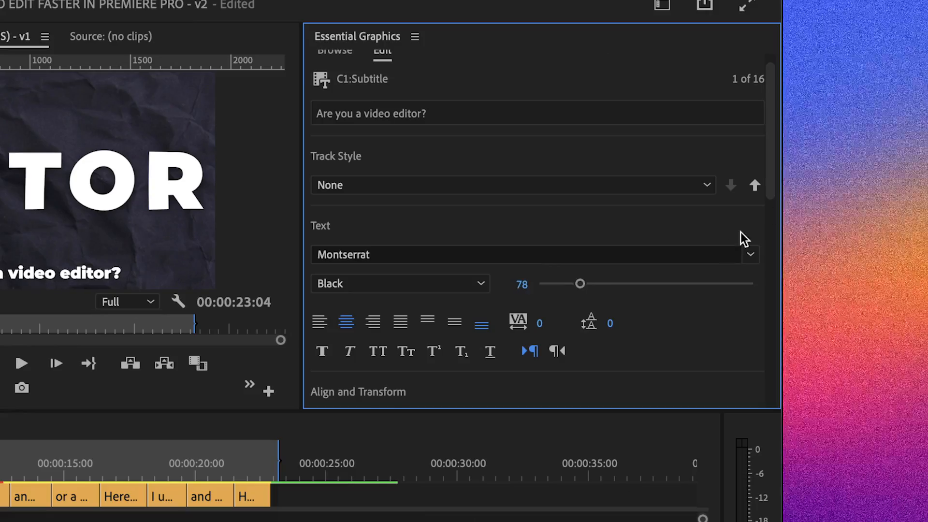
scroll(768, 273, "down", 5)
left_click_drag(475, 209, 424, 205)
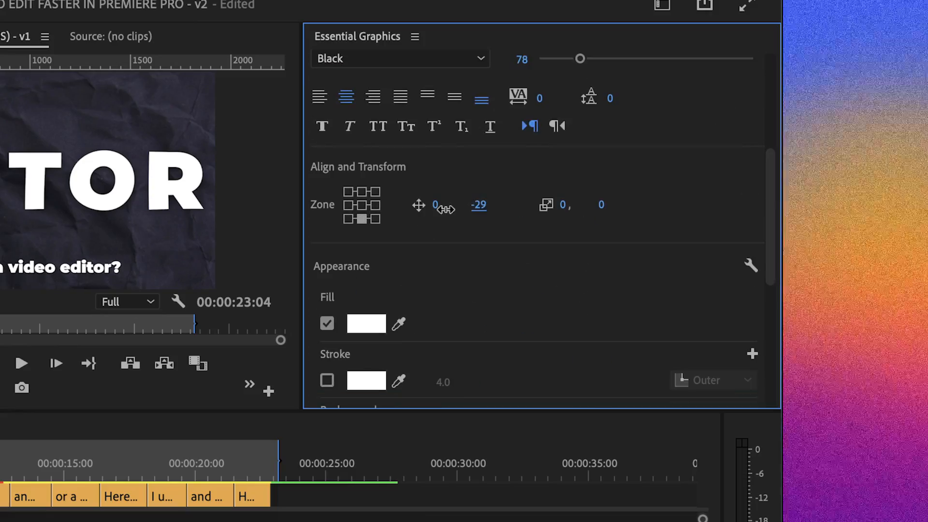
- Change the first caption's fill colour to yellow
left_click(377, 323)
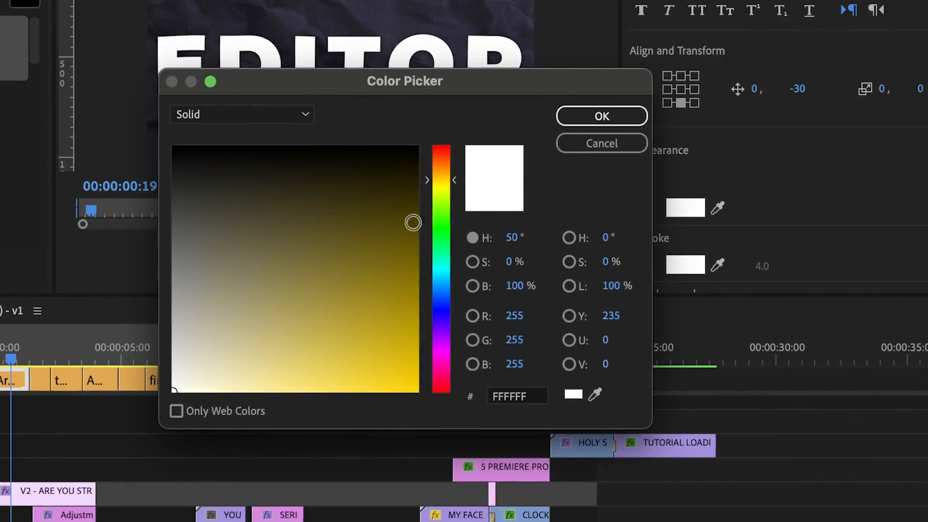
left_click(413, 223)
left_click(602, 116)
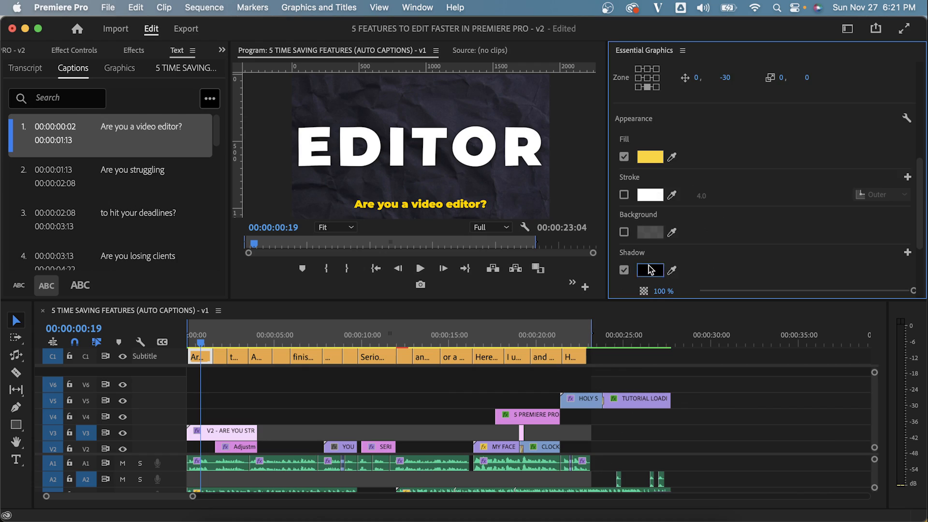
- Push the first caption's style to all captions on the track and scrub through the sequence to check them
scroll(650, 269, "up", 5)
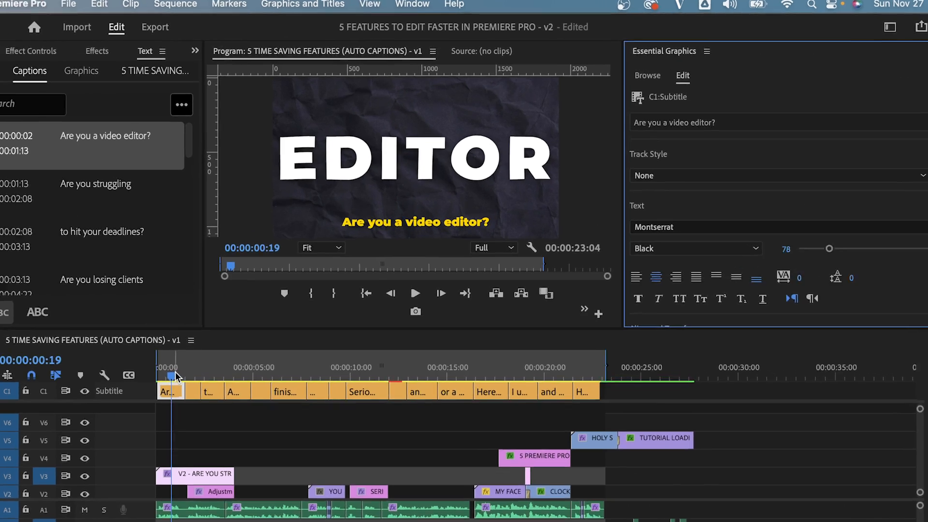
left_click(219, 340)
mouse_move(103, 480)
left_mouse_down()
mouse_move(112, 480)
mouse_move(89, 480)
left_mouse_up()
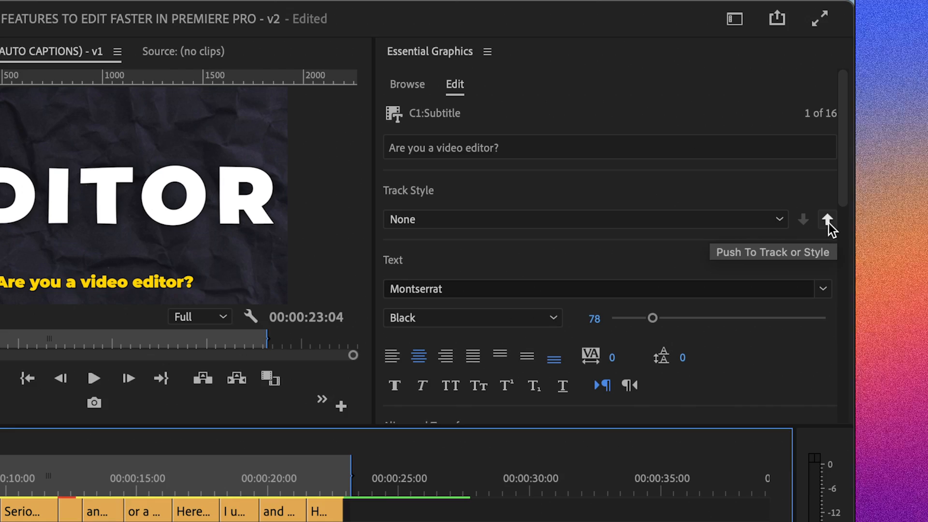
left_click(828, 220)
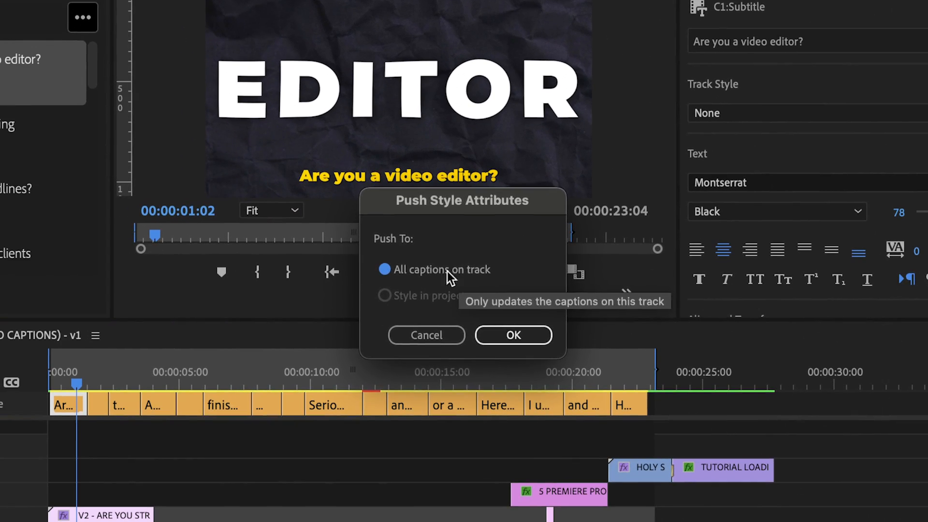
left_click(513, 334)
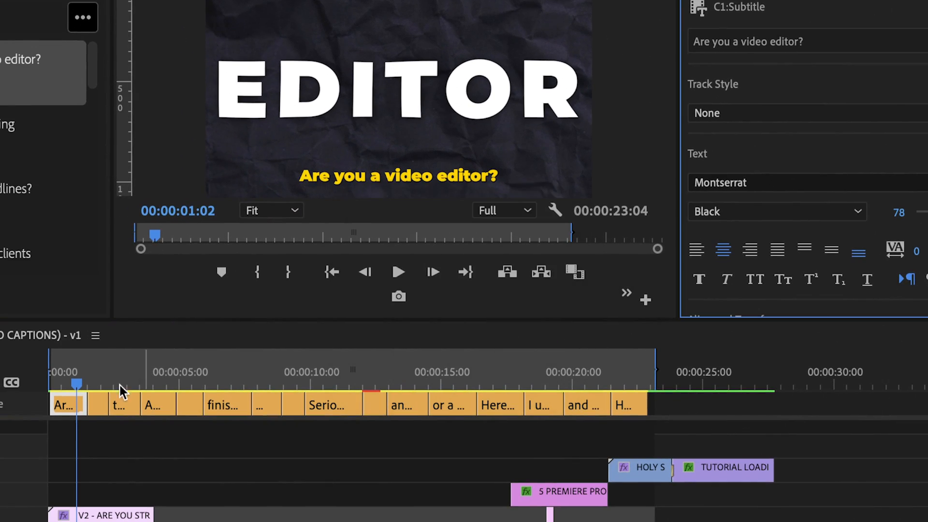
left_click_drag(120, 385, 424, 387)
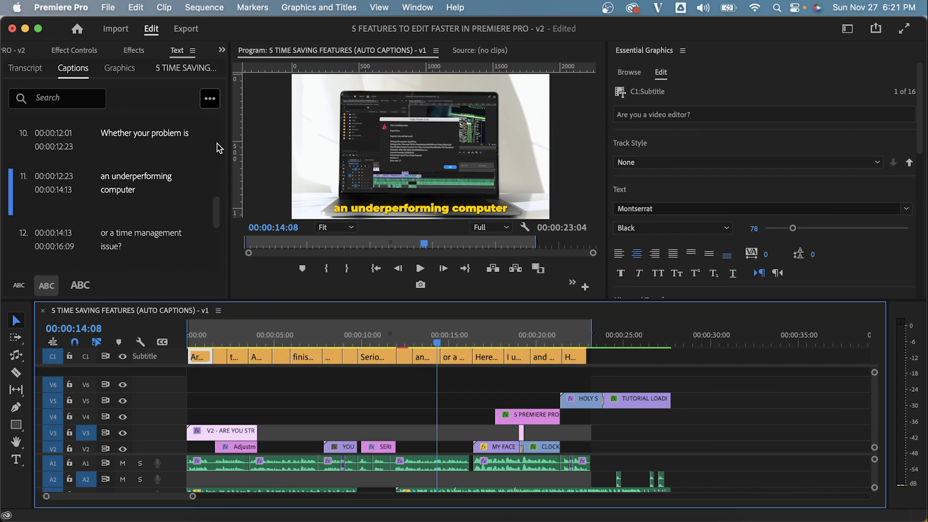
- Open the captioned sequence's media export settings and set the captions' export option to Burn Captions Into Video
left_click(107, 8)
mouse_move(160, 374)
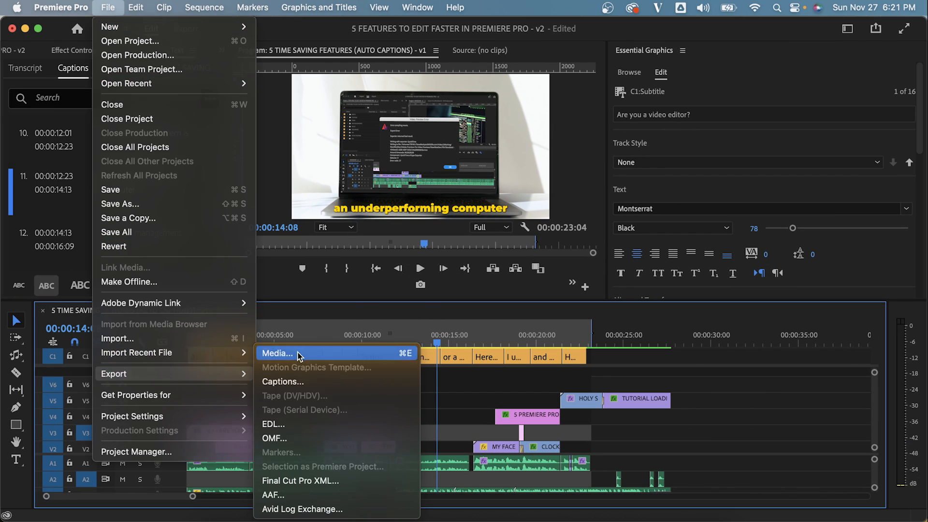
left_click(278, 353)
left_click(212, 214)
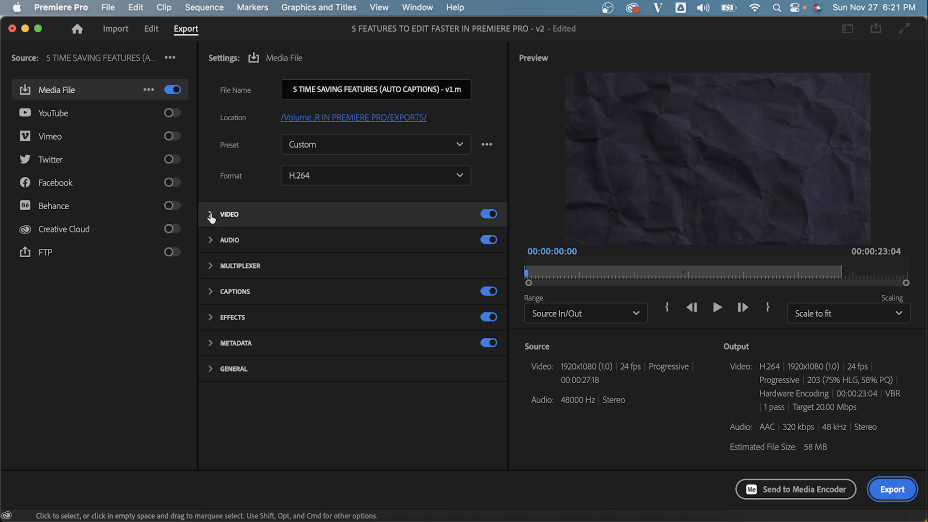
left_click(213, 290)
left_click(299, 274)
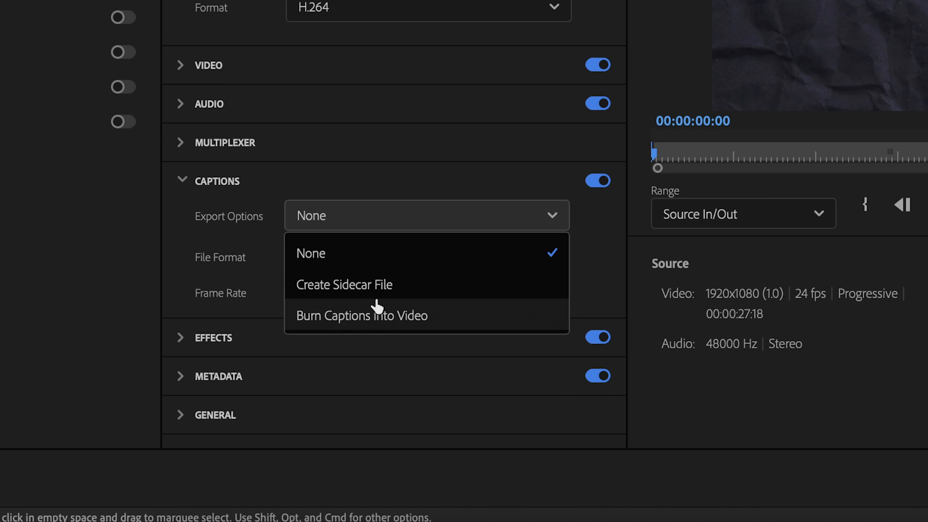
left_click(372, 252)
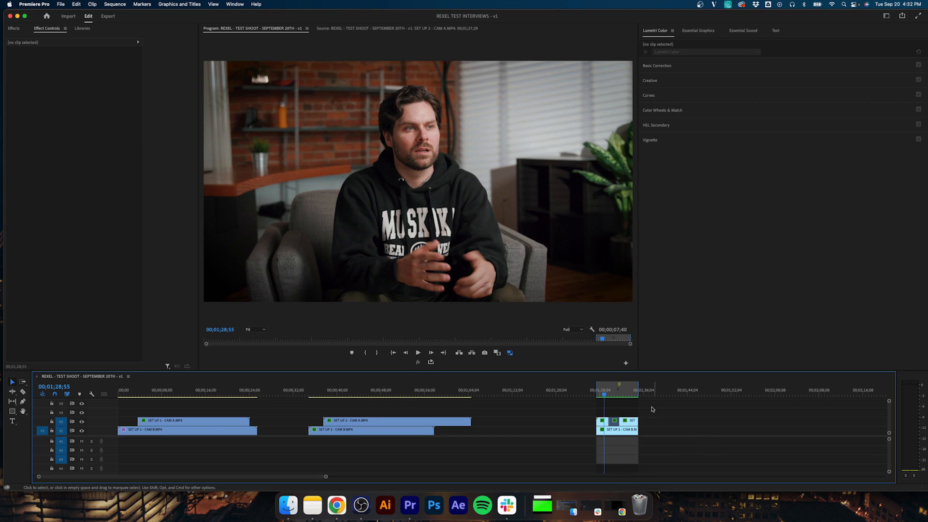
- Open Lumetri Color's Comparison View for the SET UP 2 - CAM B clip and set the reference frame to the wide shot at 00;01;29;33
left_click(613, 396)
left_click(615, 431)
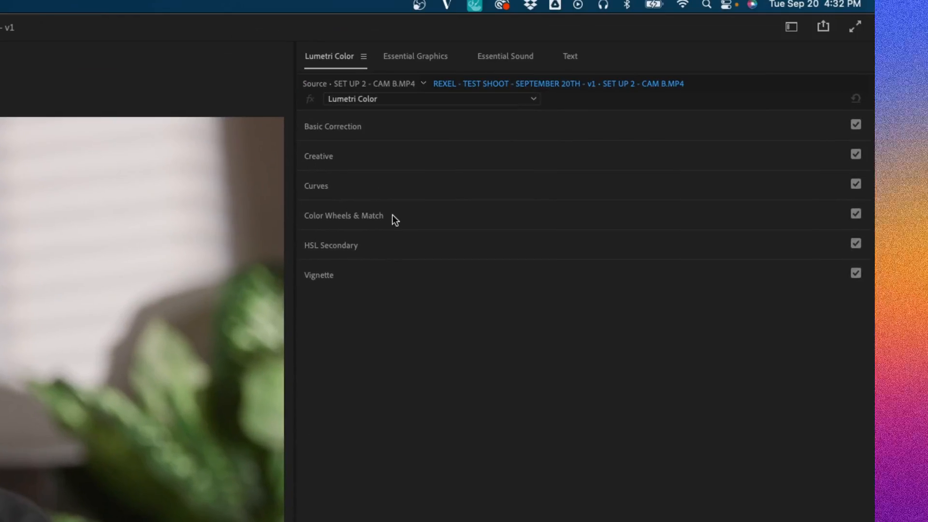
left_click(392, 216)
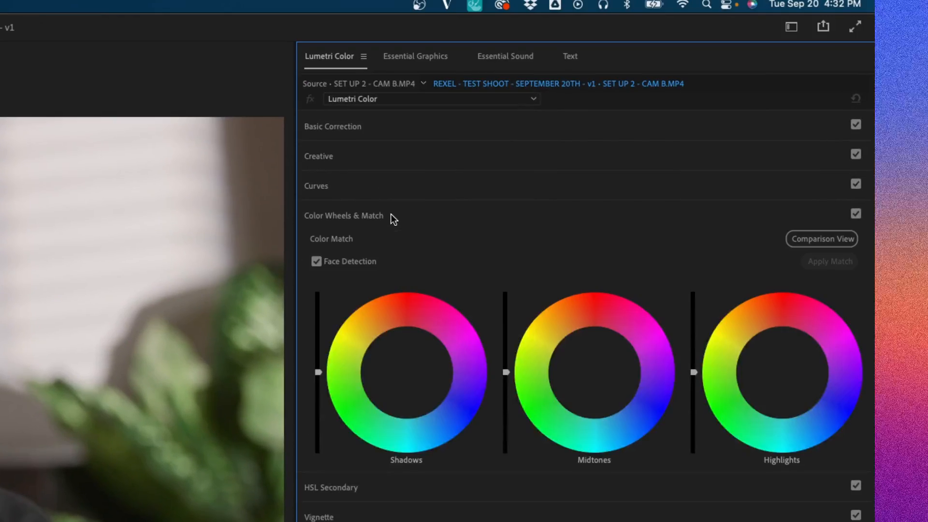
left_click(836, 240)
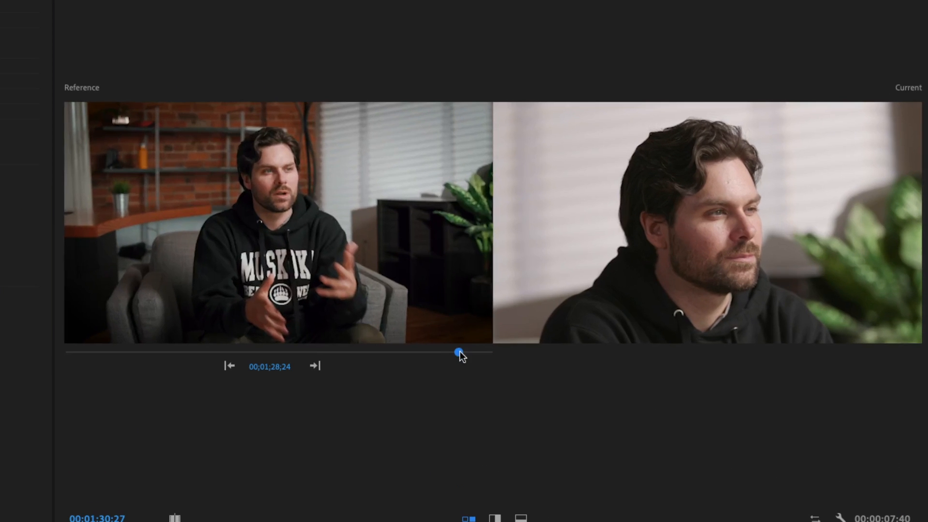
left_click_drag(401, 246, 393, 246)
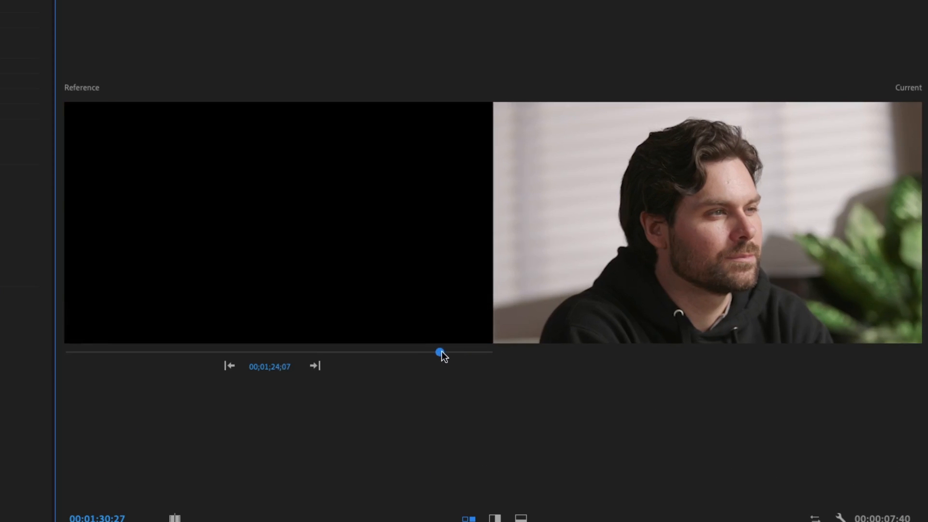
left_click_drag(442, 353, 466, 353)
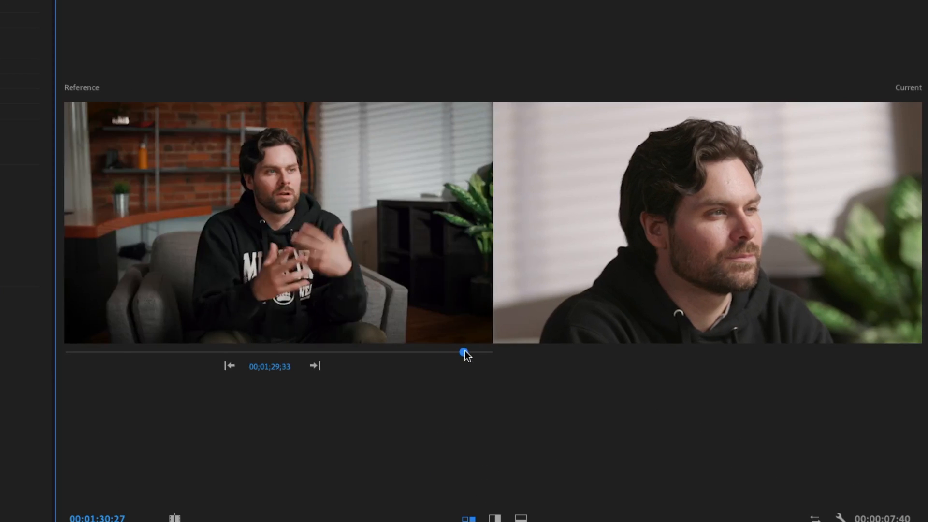